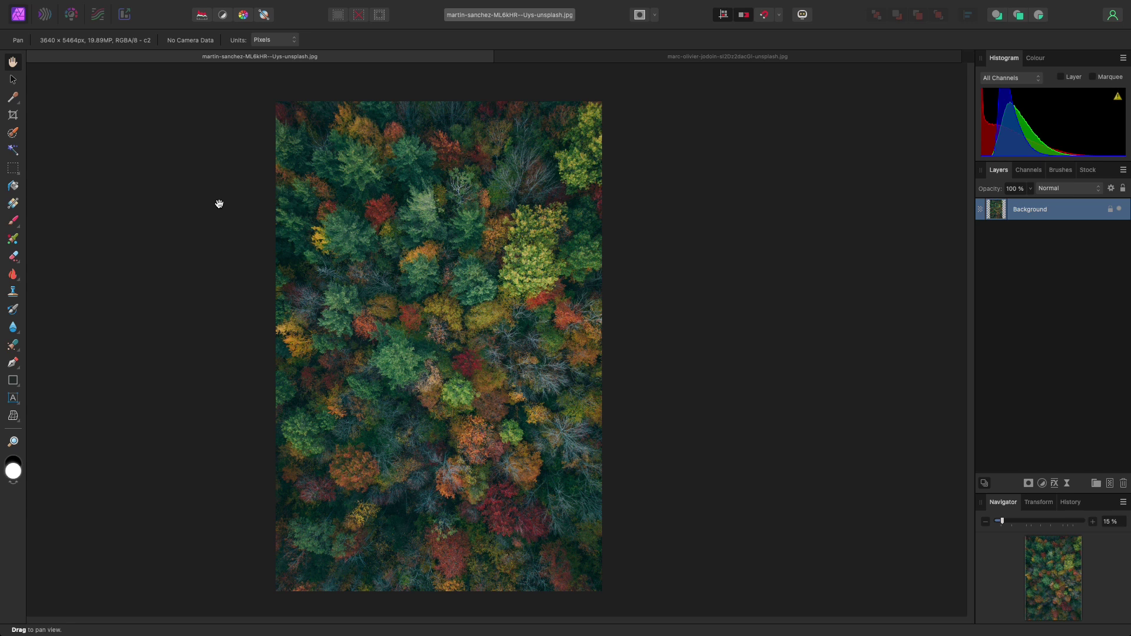
Select the entire bear portrait and copy it to the clipboard
{"action": "left_click", "coordinate": [576, 58]}
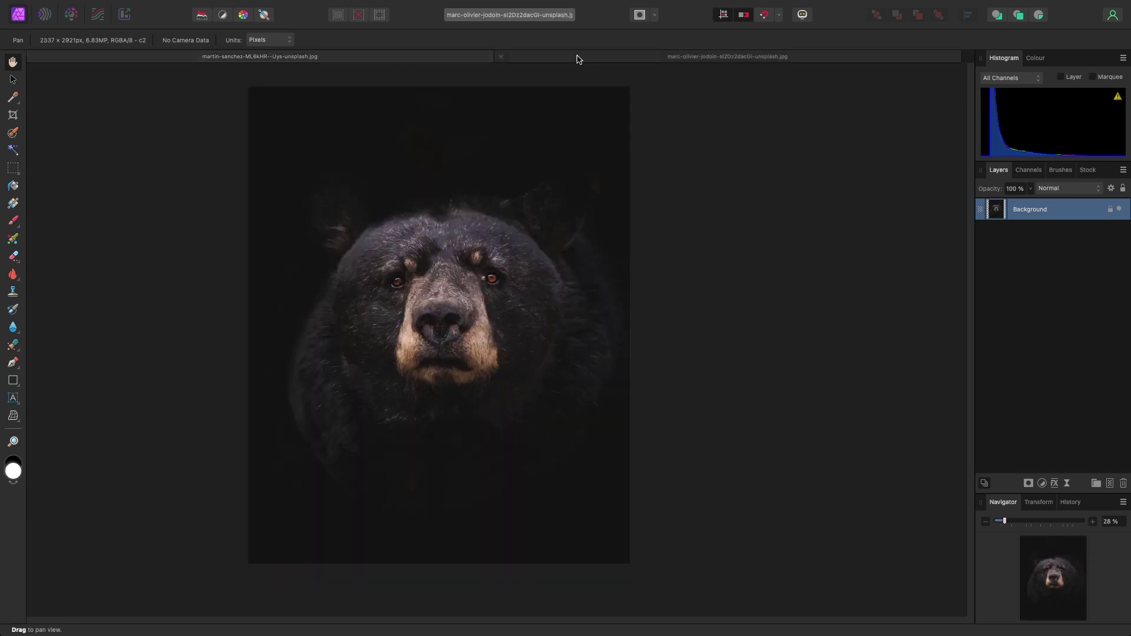
{"action": "left_click", "coordinate": [394, 58]}
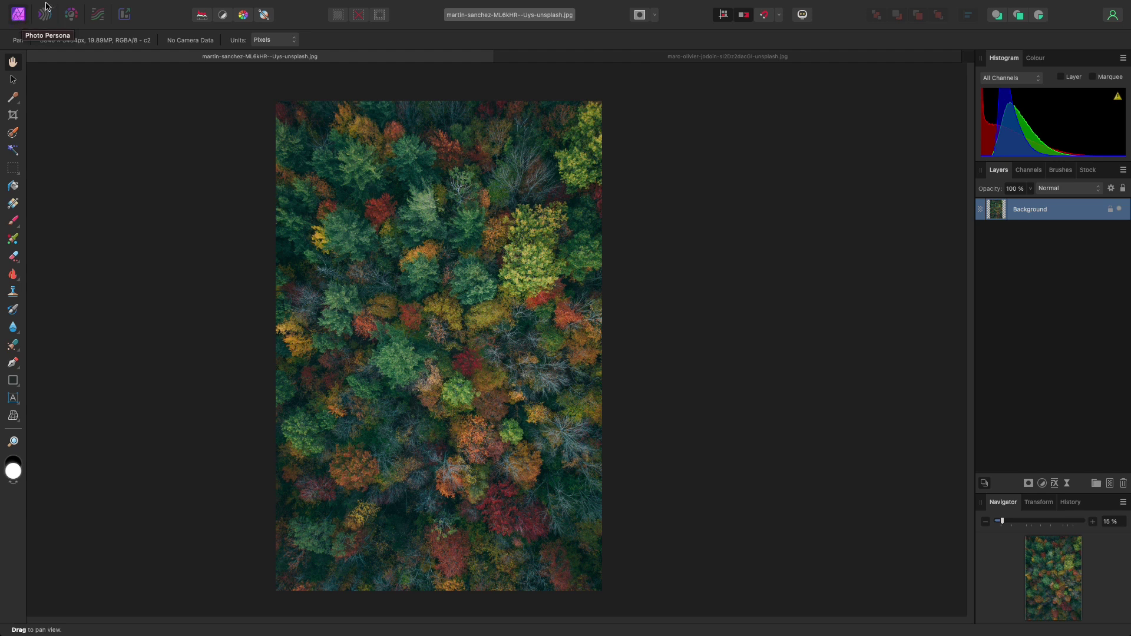
{"action": "left_click", "coordinate": [603, 61]}
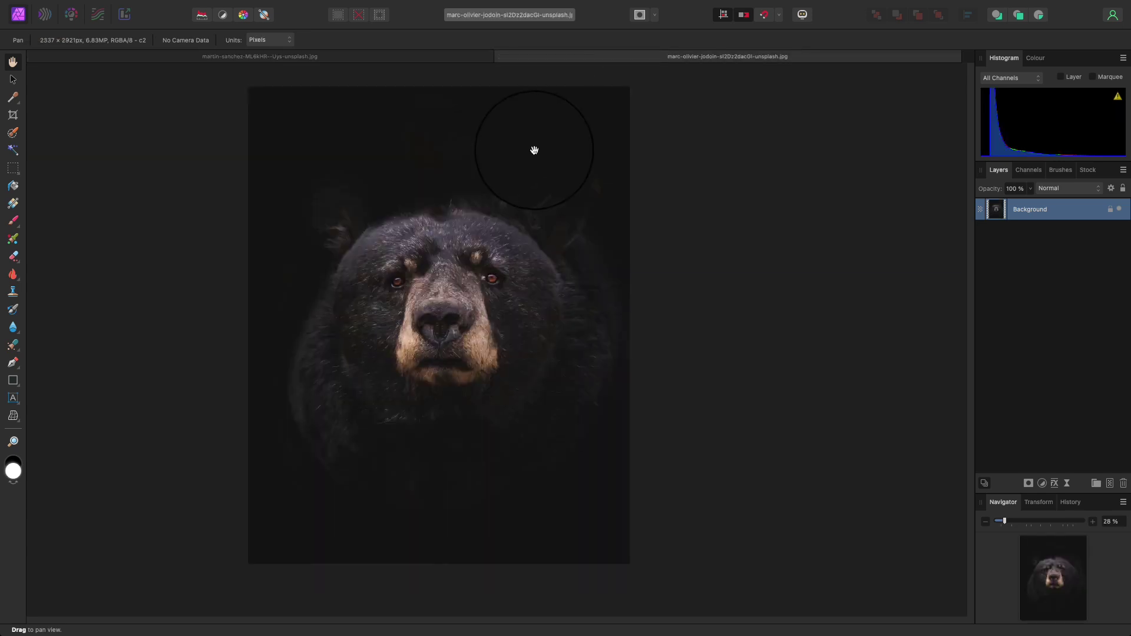
{"action": "key", "text": "super+a"}
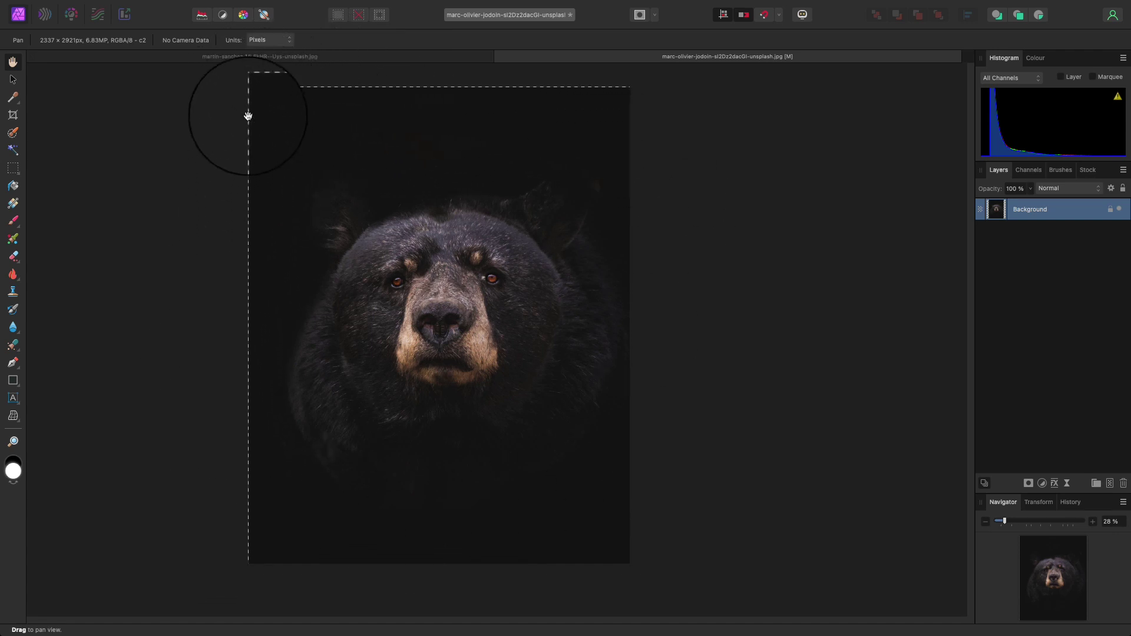
{"action": "mouse_move", "coordinate": [130, 11]}
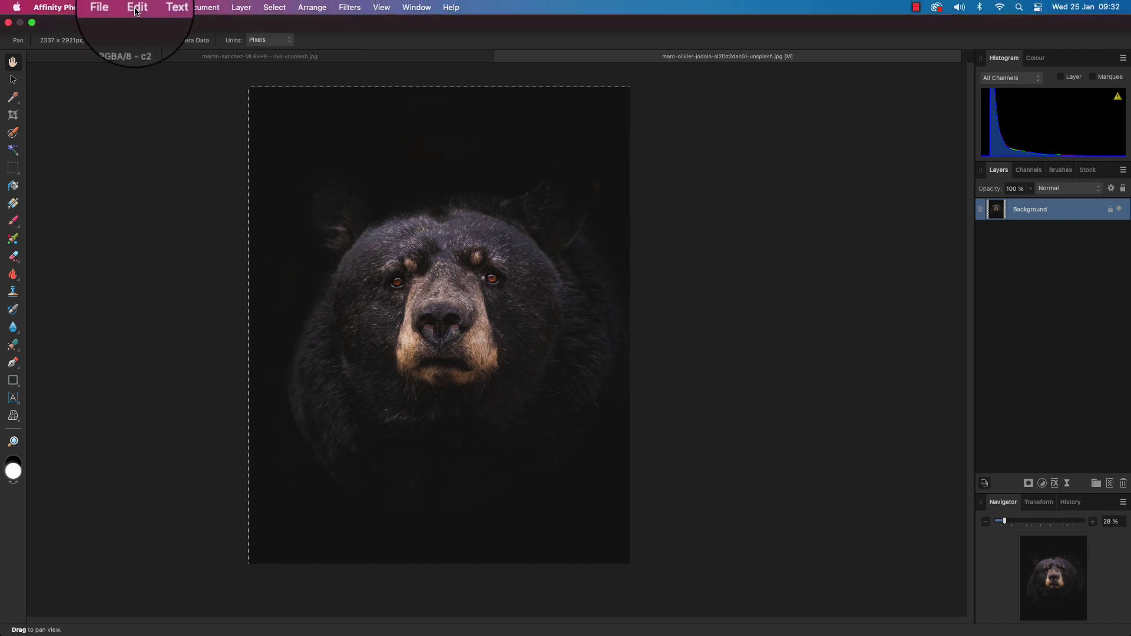
{"action": "left_click", "coordinate": [136, 9]}
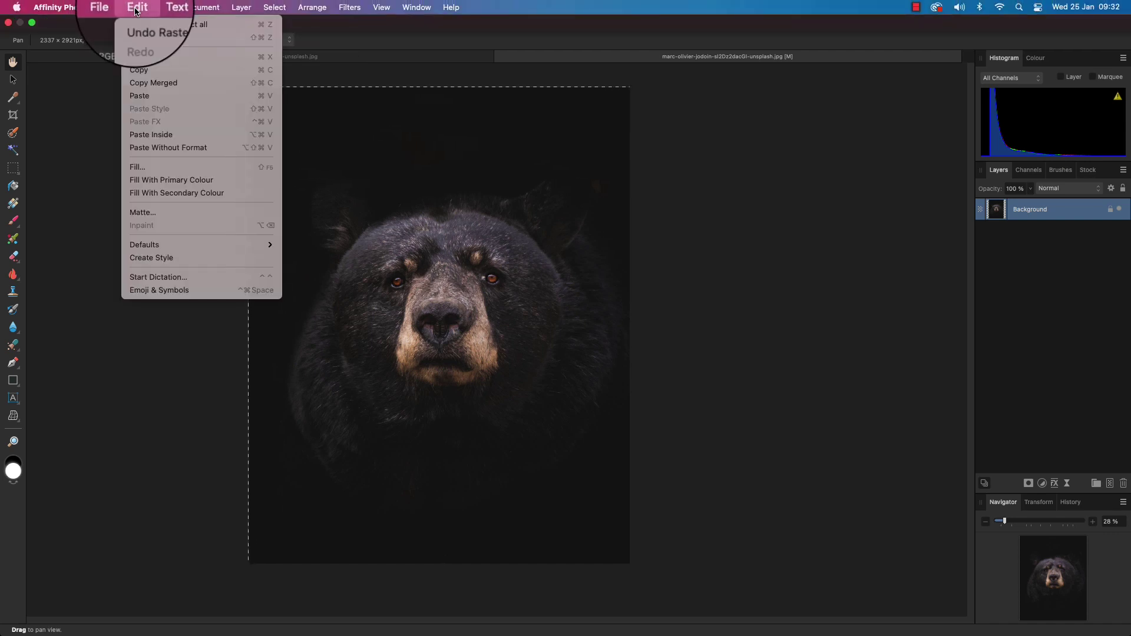
{"action": "left_click", "coordinate": [139, 70]}
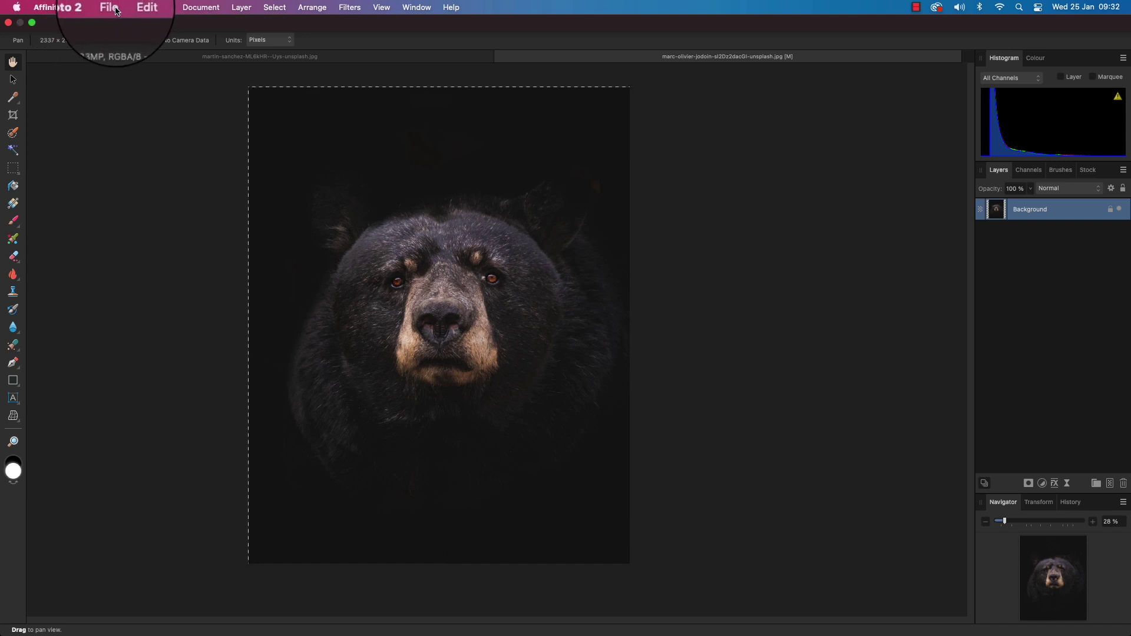
Close the bear document without saving, leaving the forest photo open
{"action": "left_click", "coordinate": [107, 8]}
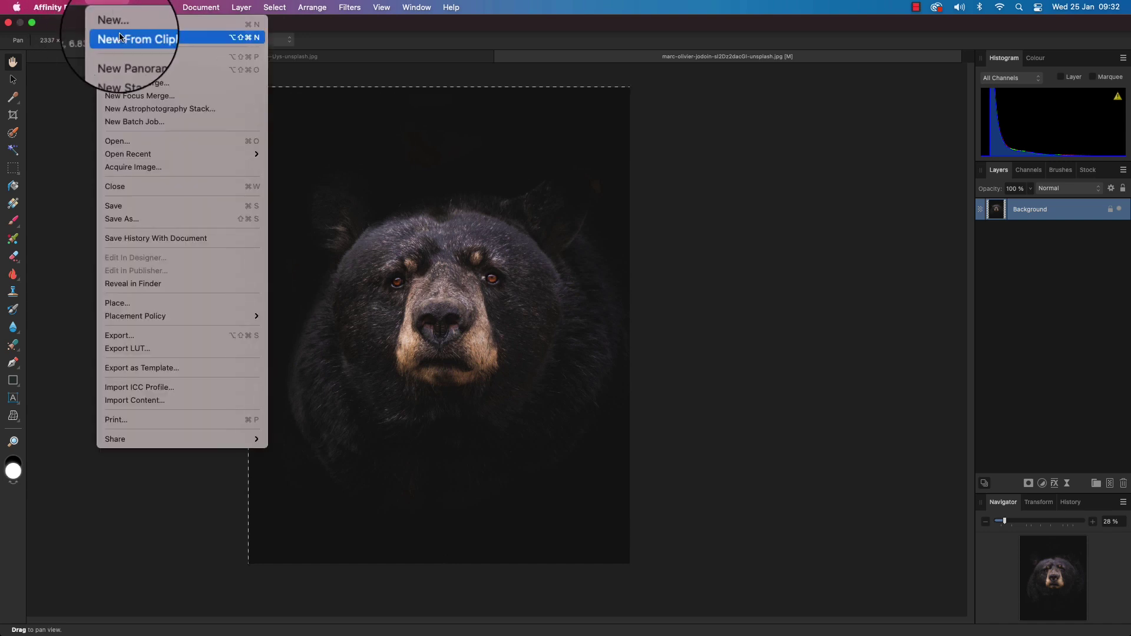
{"action": "left_click", "coordinate": [139, 186]}
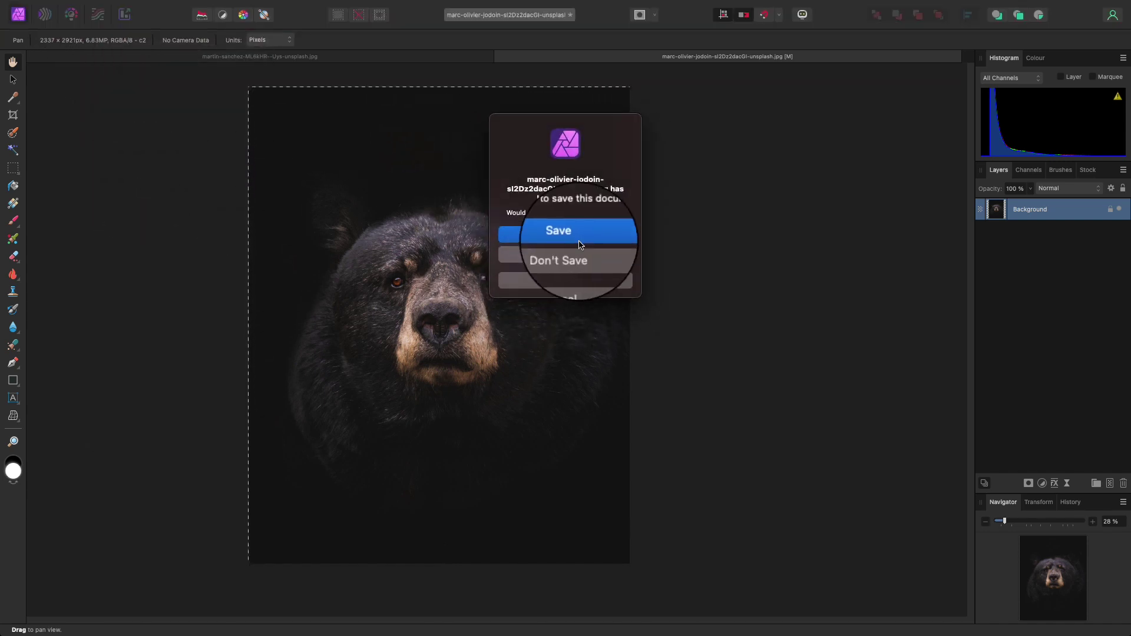
{"action": "left_click", "coordinate": [569, 255]}
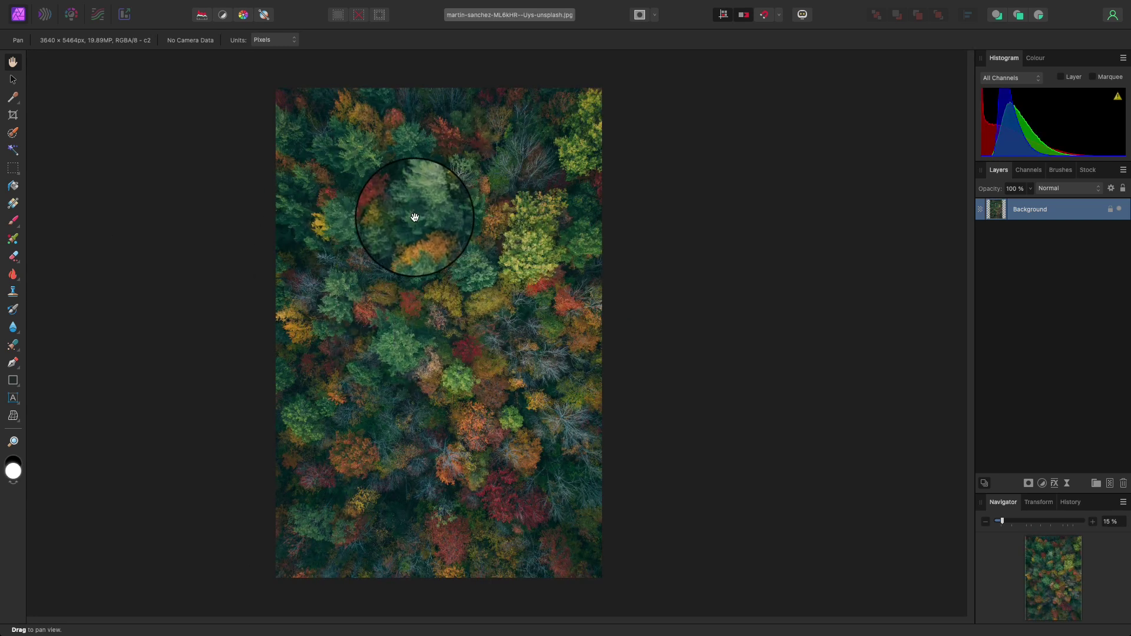
Paste the copied bear portrait onto the forest as a new layer
{"action": "mouse_move", "coordinate": [74, 3]}
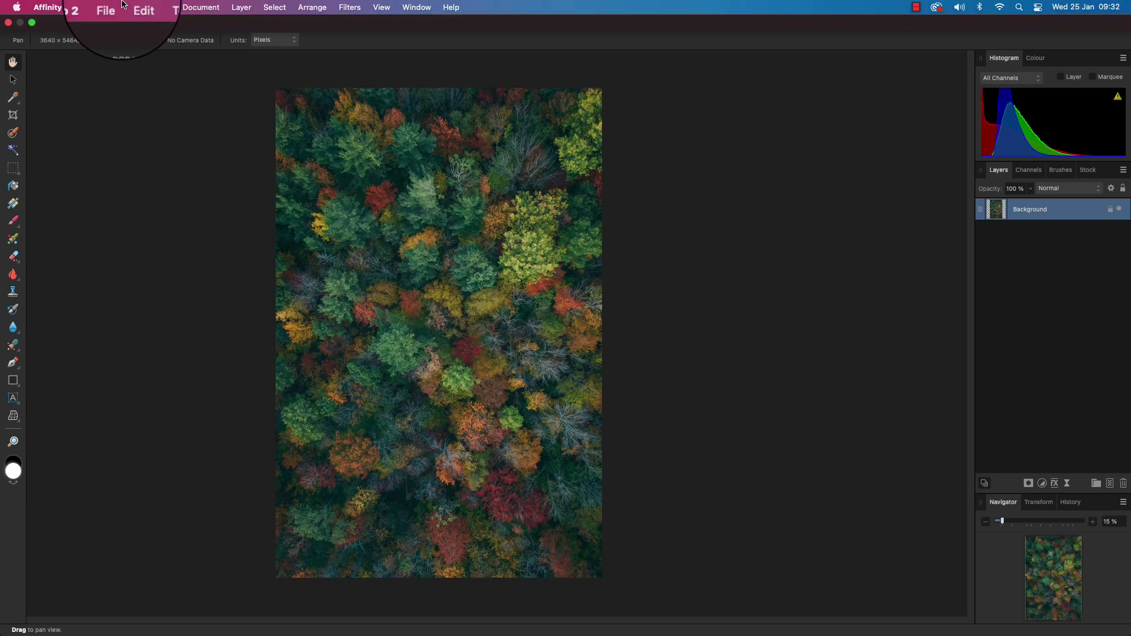
{"action": "left_click", "coordinate": [139, 7]}
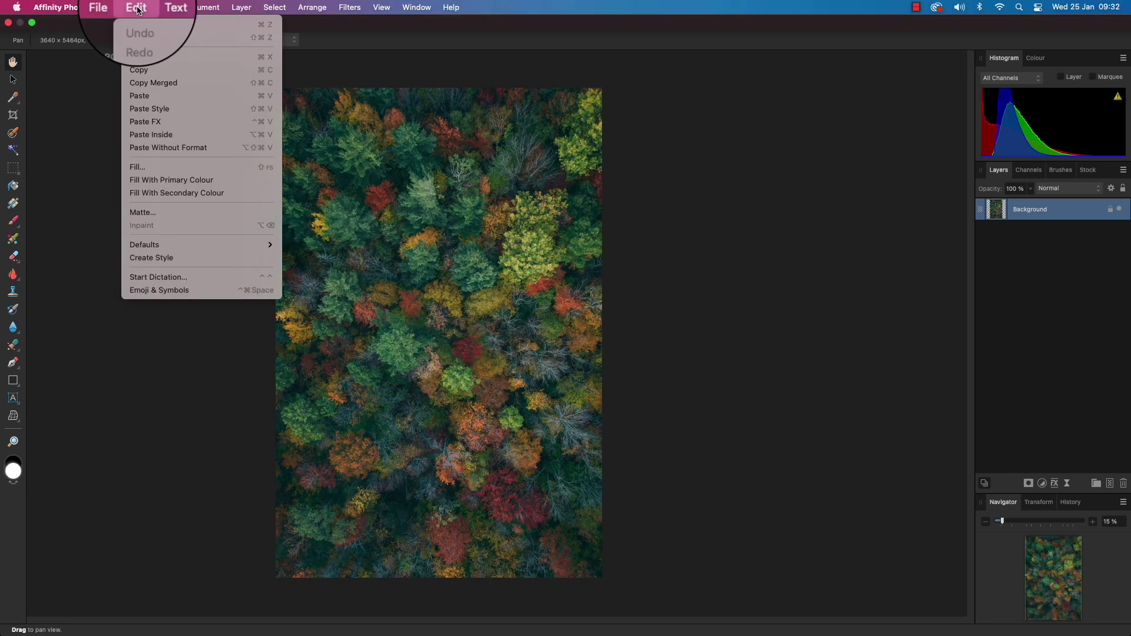
{"action": "left_click", "coordinate": [152, 97]}
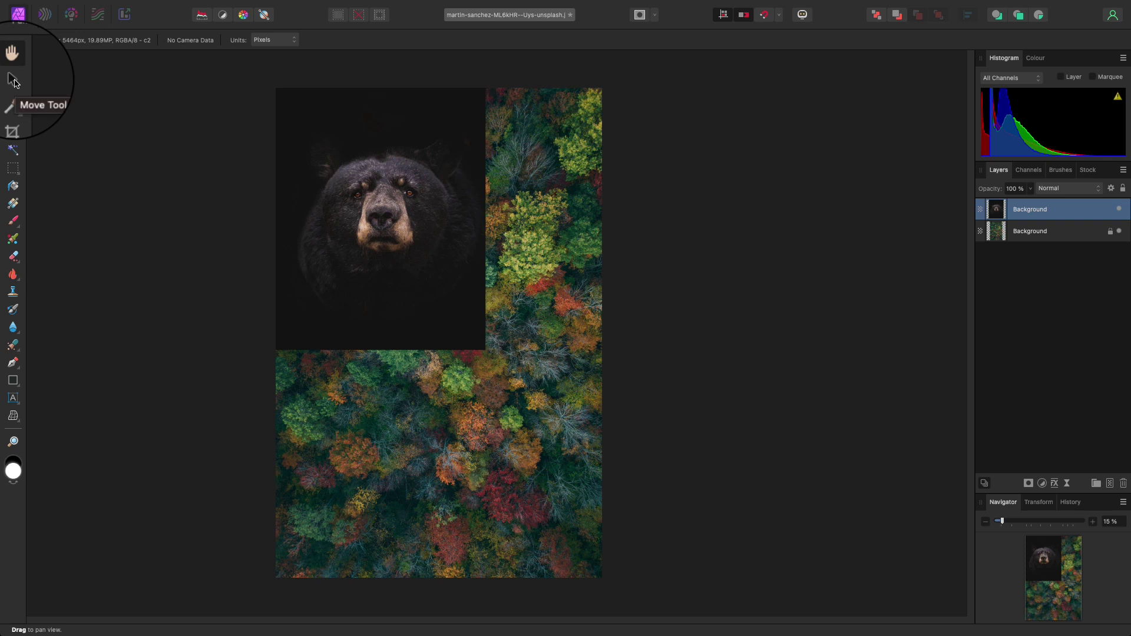
Scale the bear layer up over most of the canvas, nudging it slightly left
{"action": "left_click", "coordinate": [13, 80]}
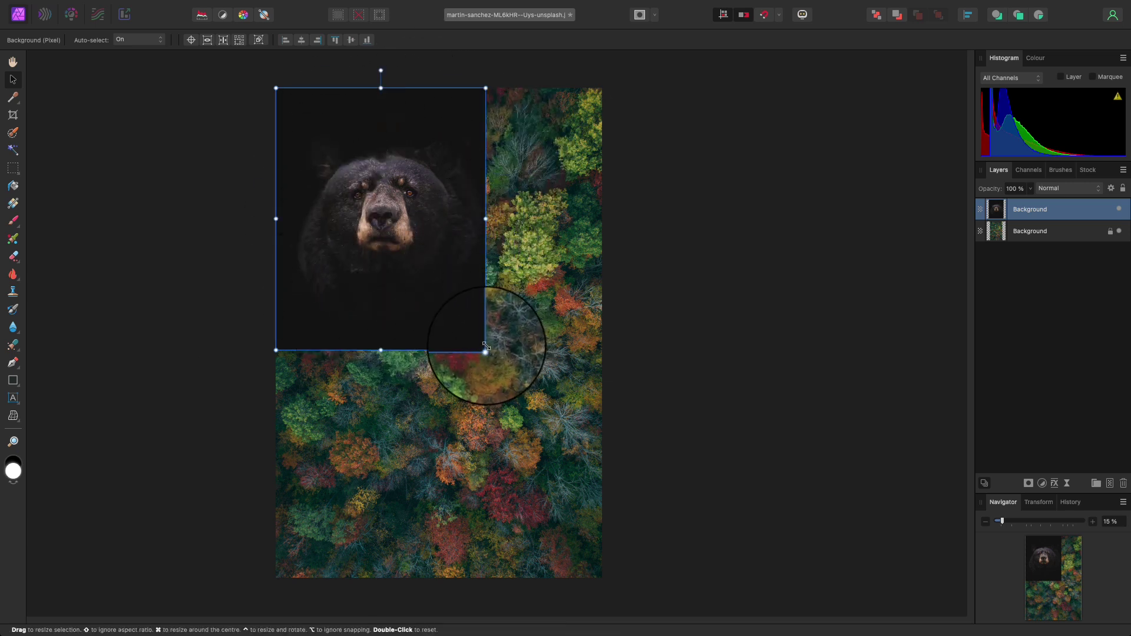
{"action": "left_click_drag", "start_coordinate": [485, 350], "coordinate": [628, 517]}
{"action": "left_click_drag", "start_coordinate": [568, 451], "coordinate": [552, 454]}
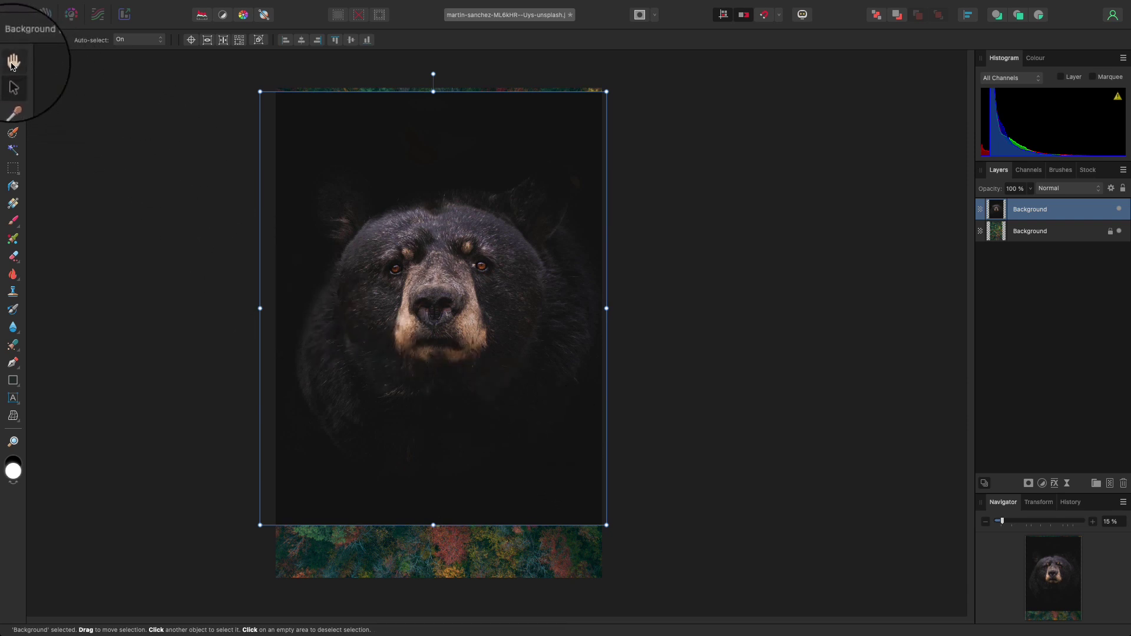
Change the bear layer's blend mode to Average so it ghosts into the trees
{"action": "left_click", "coordinate": [13, 63]}
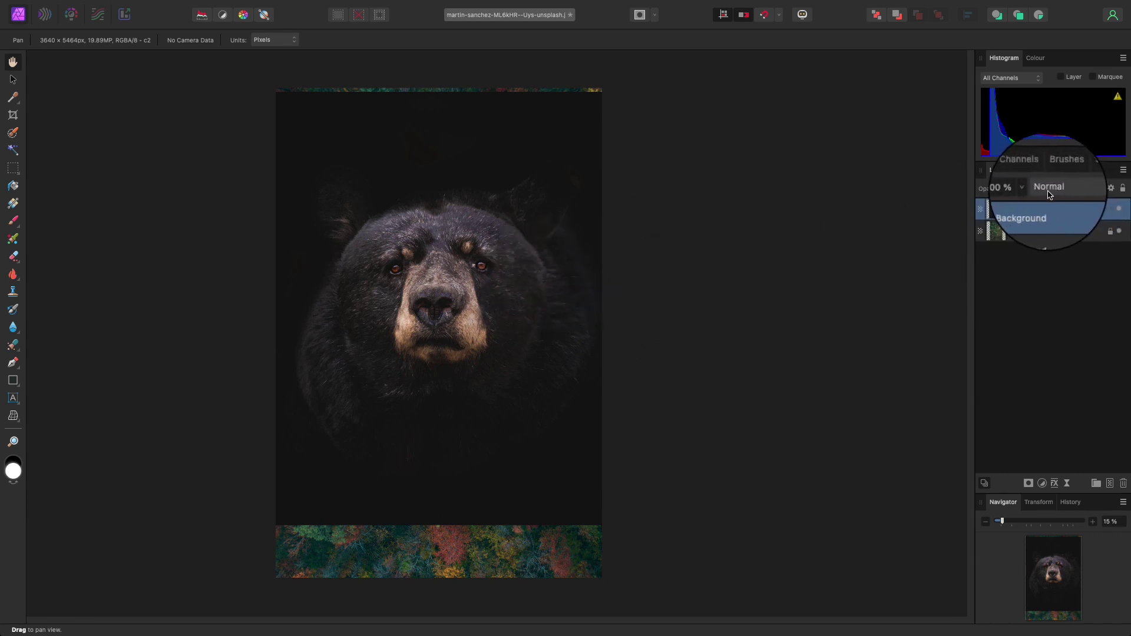
{"action": "left_click", "coordinate": [1073, 191]}
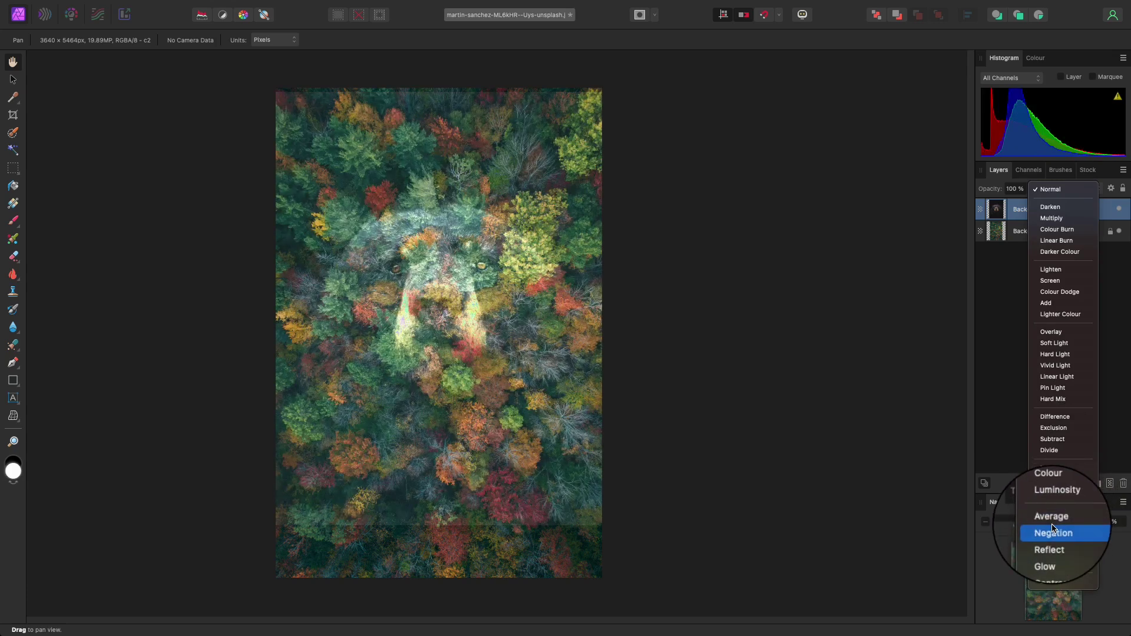
{"action": "left_click", "coordinate": [1054, 523]}
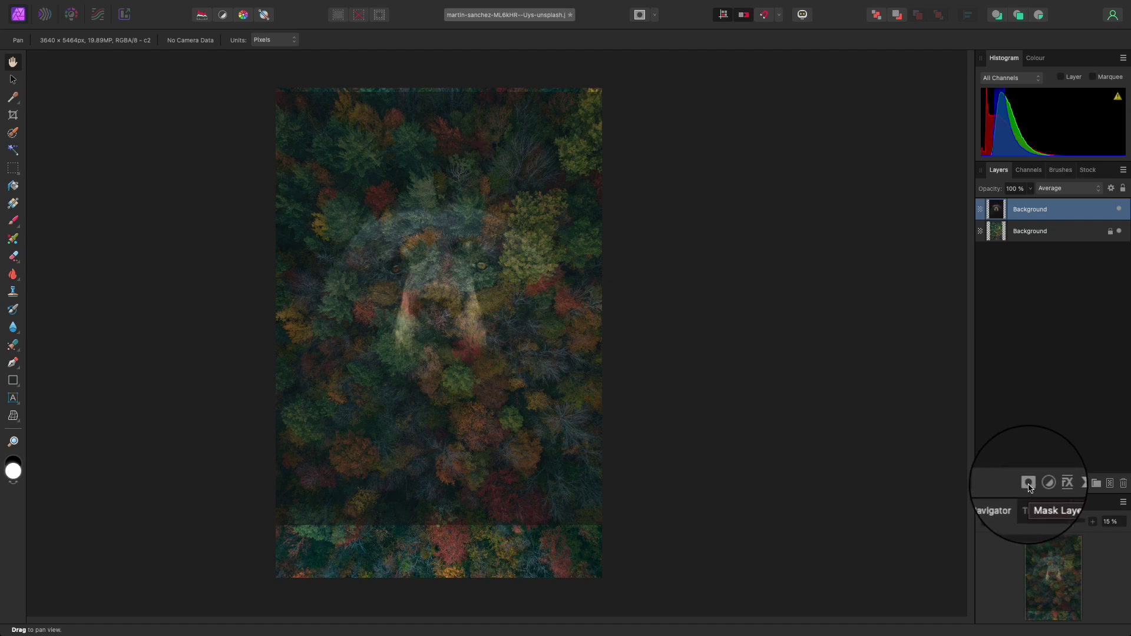
Add a white Mask to the bear layer and select the masked layer
{"action": "left_click", "coordinate": [1028, 487]}
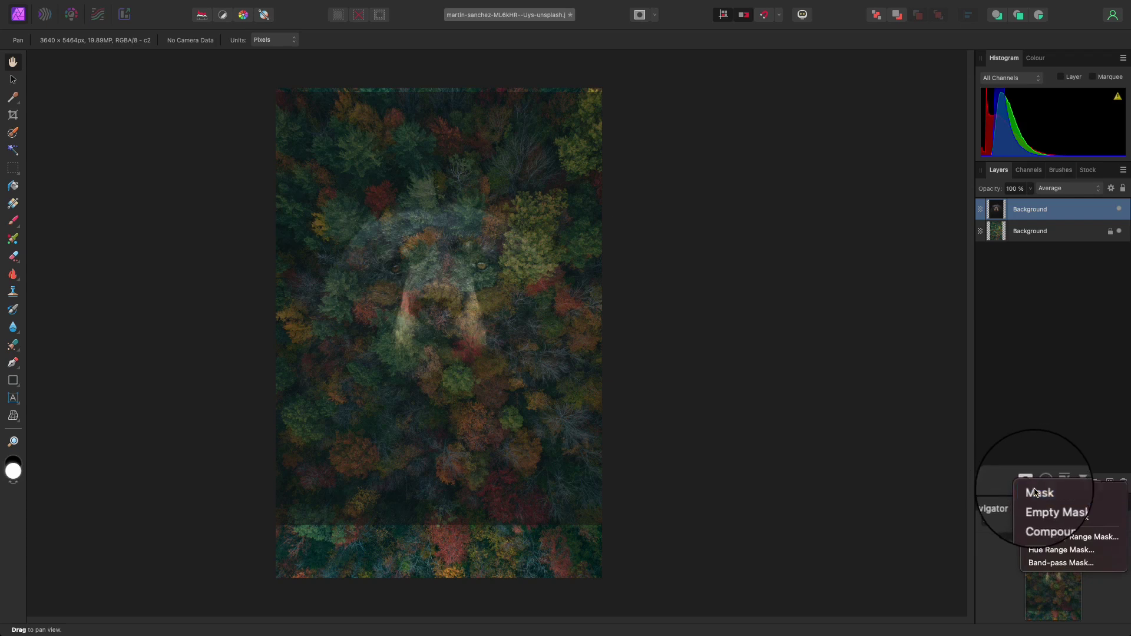
{"action": "left_click", "coordinate": [1025, 472]}
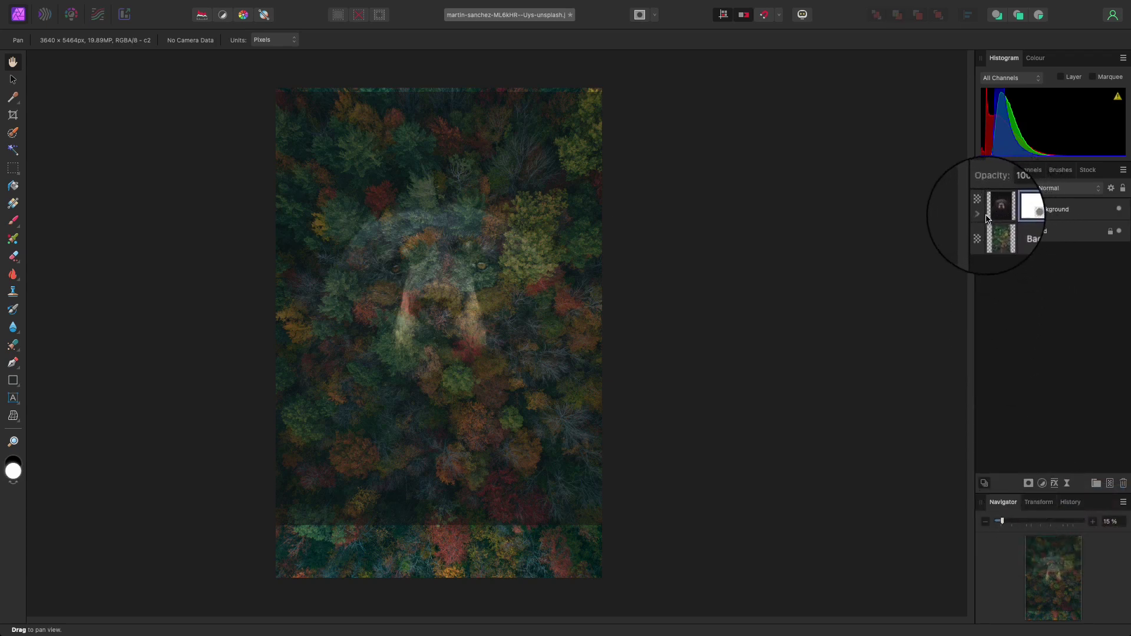
{"action": "left_click", "coordinate": [1022, 215]}
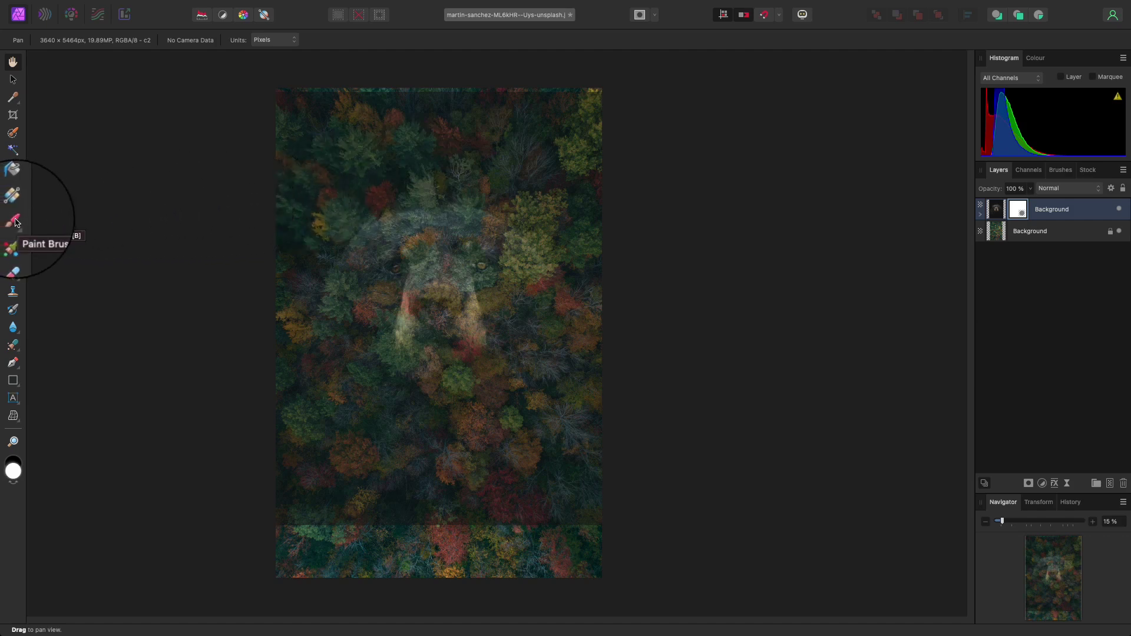
Set up the Paint Brush with black colour and a much larger width
{"action": "left_click", "coordinate": [14, 221]}
{"action": "key", "text": "x"}
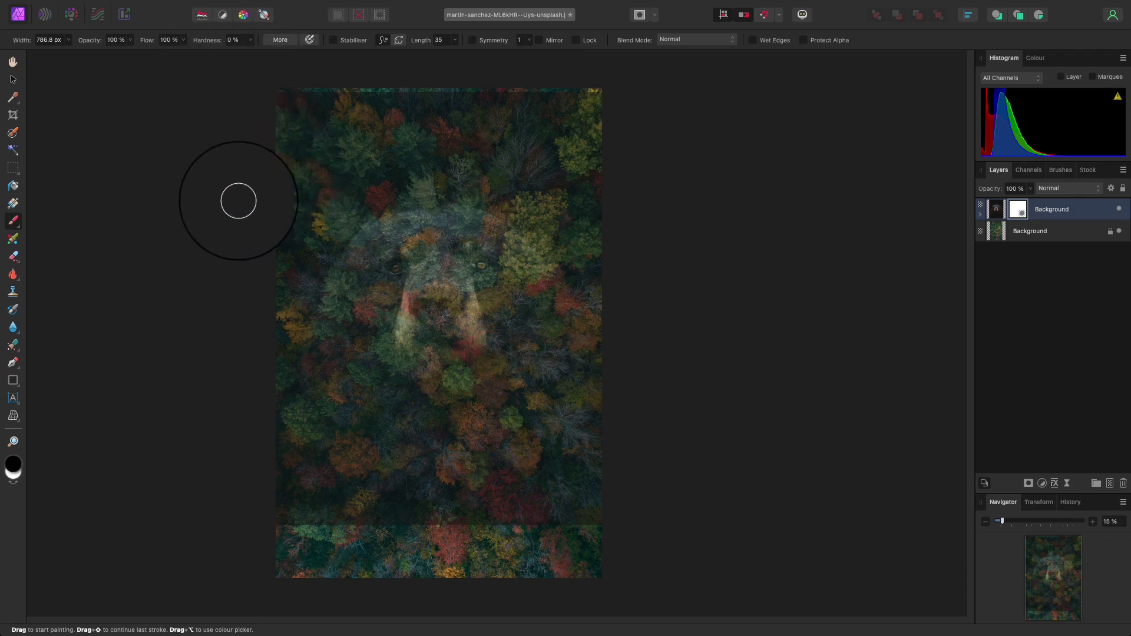
{"action": "mouse_move", "coordinate": [238, 200]}
{"action": "left_mouse_down"}
{"action": "mouse_move", "coordinate": [269, 203]}
{"action": "mouse_move", "coordinate": [265, 189]}
{"action": "mouse_move", "coordinate": [297, 135]}
{"action": "mouse_move", "coordinate": [342, 101]}
{"action": "mouse_move", "coordinate": [493, 108]}
{"action": "mouse_move", "coordinate": [611, 138]}
{"action": "mouse_move", "coordinate": [618, 151]}
{"action": "mouse_move", "coordinate": [526, 102]}
{"action": "mouse_move", "coordinate": [358, 104]}
{"action": "mouse_move", "coordinate": [293, 153]}
{"action": "mouse_move", "coordinate": [267, 192]}
{"action": "mouse_move", "coordinate": [258, 390]}
{"action": "mouse_move", "coordinate": [268, 471]}
{"action": "mouse_move", "coordinate": [392, 520]}
{"action": "mouse_move", "coordinate": [550, 523]}
{"action": "mouse_move", "coordinate": [626, 464]}
{"action": "left_mouse_up"}
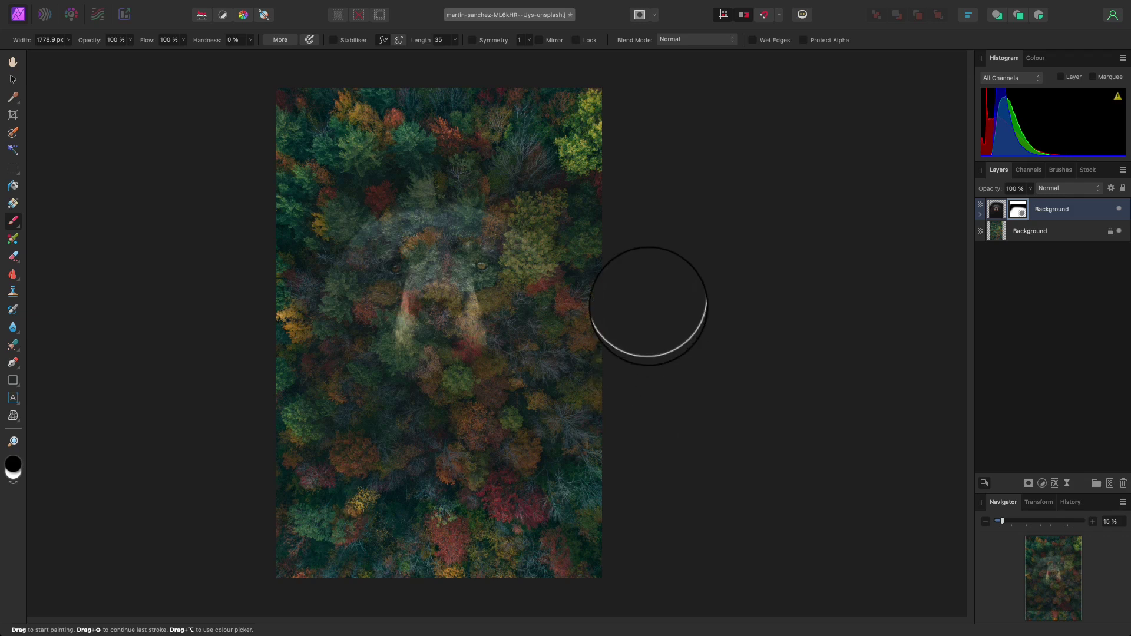
Paint black along the canvas edges on the bear's mask, then restore white as foreground
{"action": "mouse_move", "coordinate": [642, 281]}
{"action": "left_mouse_down"}
{"action": "mouse_move", "coordinate": [619, 207]}
{"action": "mouse_move", "coordinate": [574, 487]}
{"action": "mouse_move", "coordinate": [277, 485]}
{"action": "mouse_move", "coordinate": [245, 269]}
{"action": "mouse_move", "coordinate": [253, 136]}
{"action": "mouse_move", "coordinate": [240, 271]}
{"action": "mouse_move", "coordinate": [259, 454]}
{"action": "mouse_move", "coordinate": [436, 552]}
{"action": "mouse_move", "coordinate": [646, 430]}
{"action": "mouse_move", "coordinate": [626, 182]}
{"action": "mouse_move", "coordinate": [487, 76]}
{"action": "mouse_move", "coordinate": [266, 128]}
{"action": "mouse_move", "coordinate": [243, 113]}
{"action": "mouse_move", "coordinate": [550, 89]}
{"action": "mouse_move", "coordinate": [644, 200]}
{"action": "mouse_move", "coordinate": [616, 454]}
{"action": "mouse_move", "coordinate": [419, 530]}
{"action": "mouse_move", "coordinate": [273, 523]}
{"action": "mouse_move", "coordinate": [241, 453]}
{"action": "mouse_move", "coordinate": [163, 350]}
{"action": "left_mouse_up"}
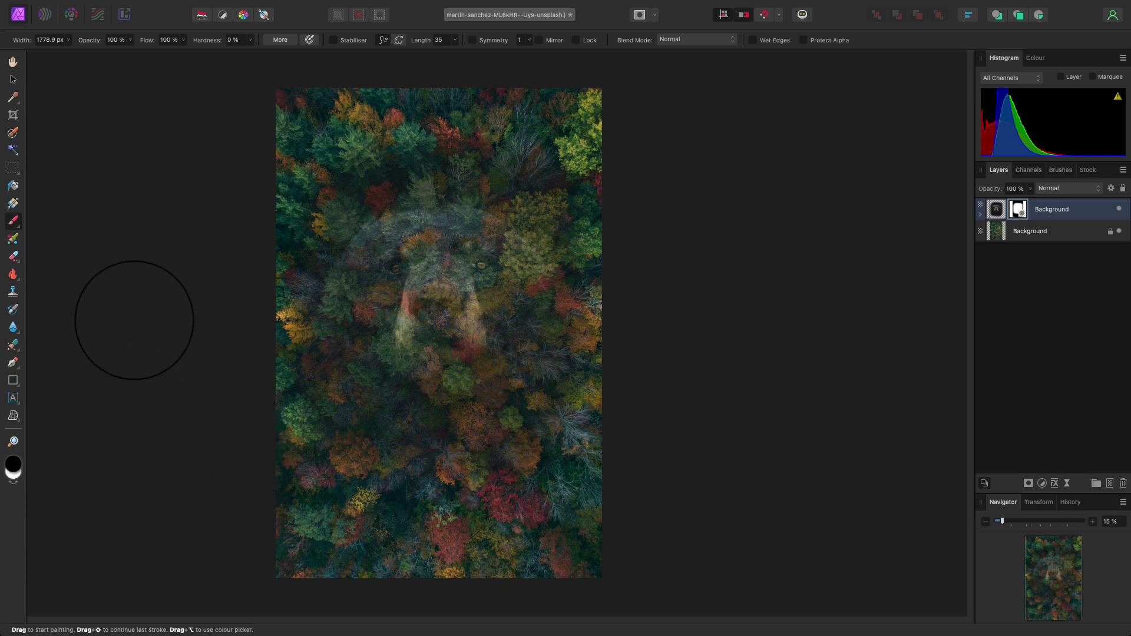
{"action": "key", "text": "super+plus"}
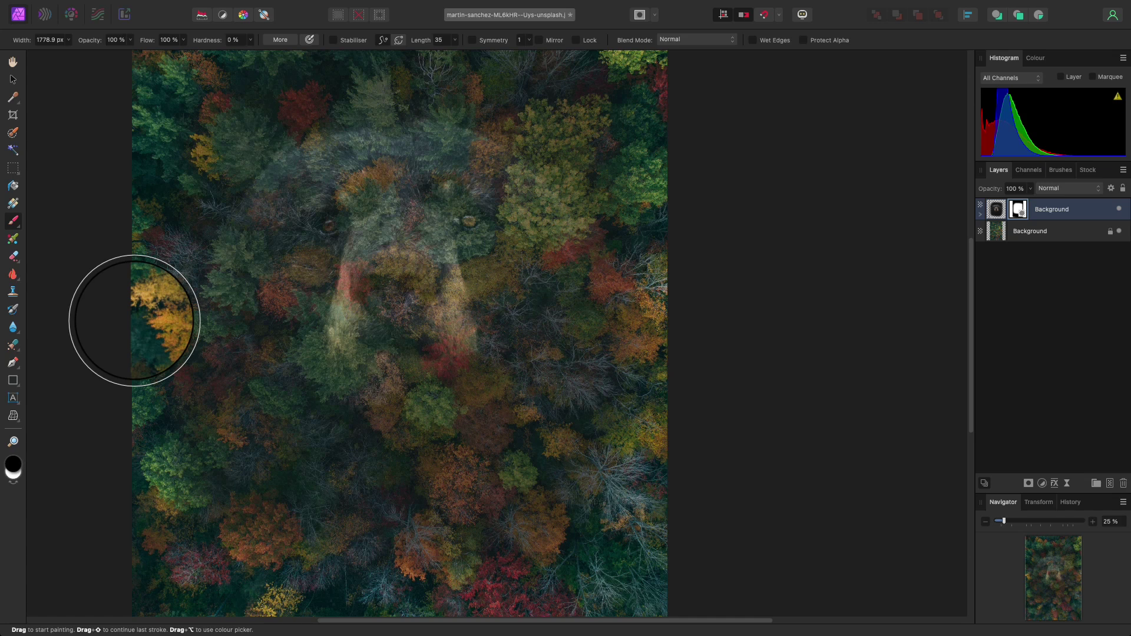
{"action": "key", "text": "super+minus"}
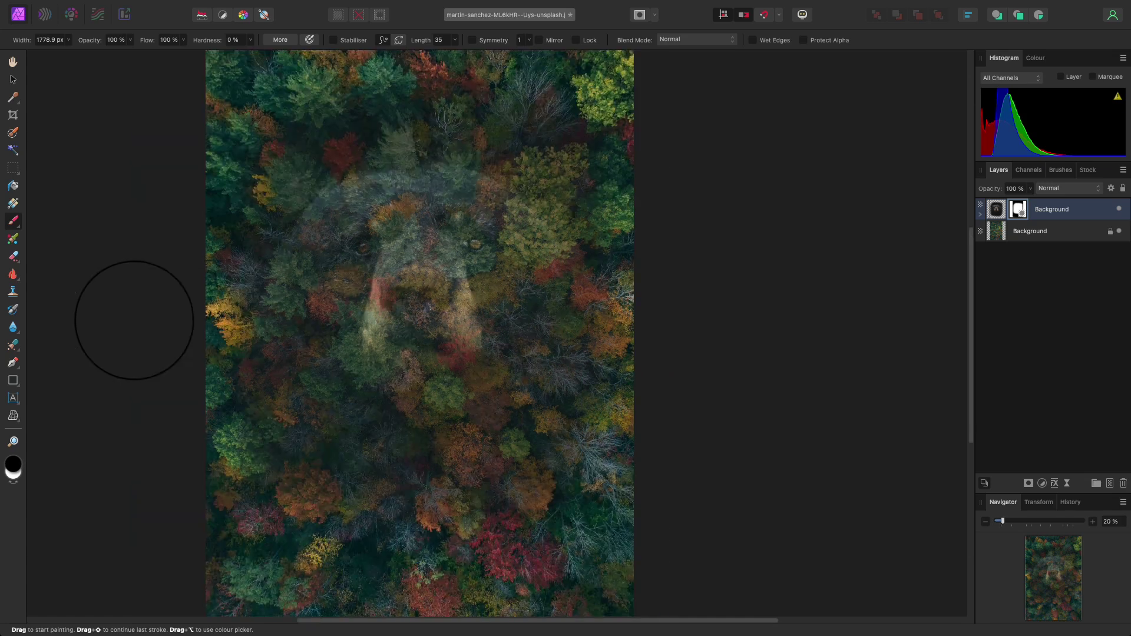
{"action": "key", "text": "space"}
{"action": "key", "text": "x"}
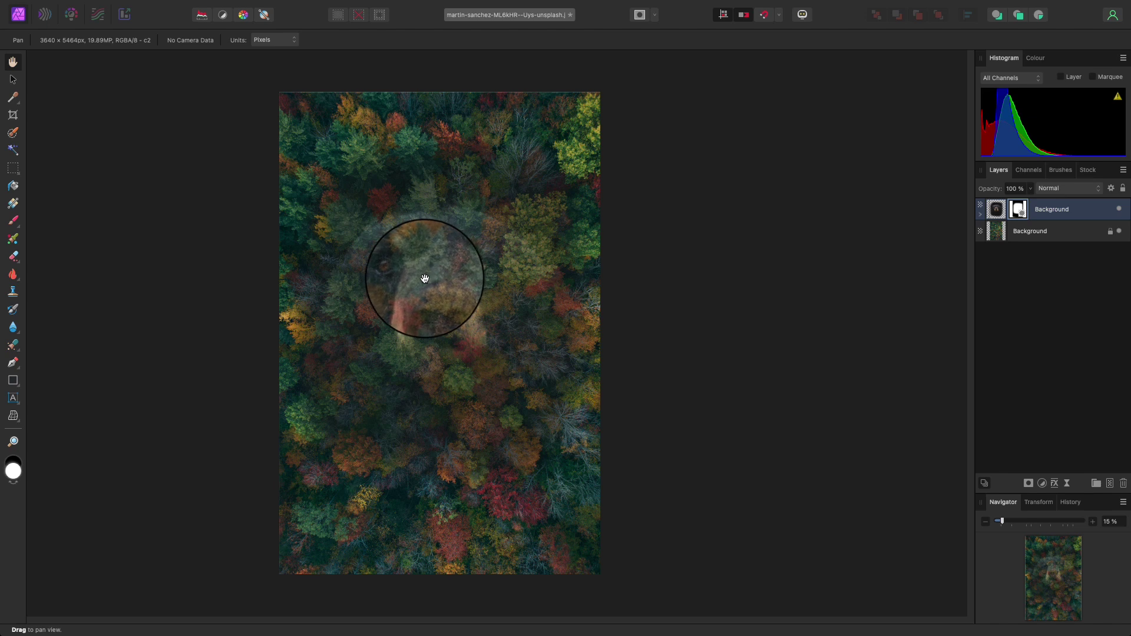
Add an HSL Shift adjustment, nest it in the bear layer, and set Saturation Shift to -100%
{"action": "left_click", "coordinate": [1042, 484]}
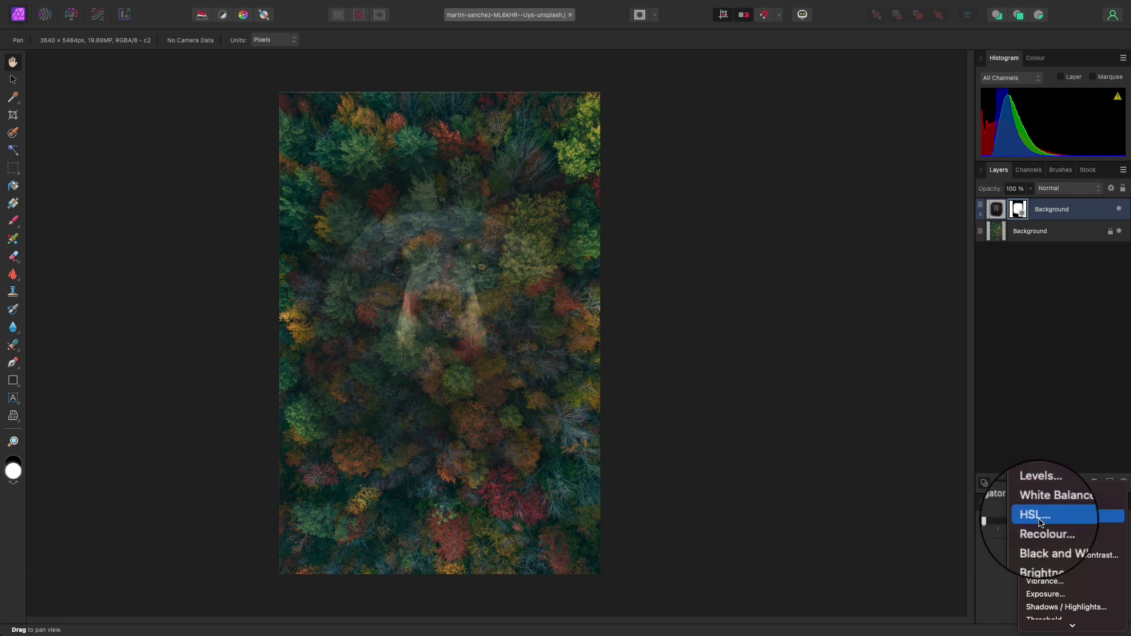
{"action": "left_click", "coordinate": [1038, 516]}
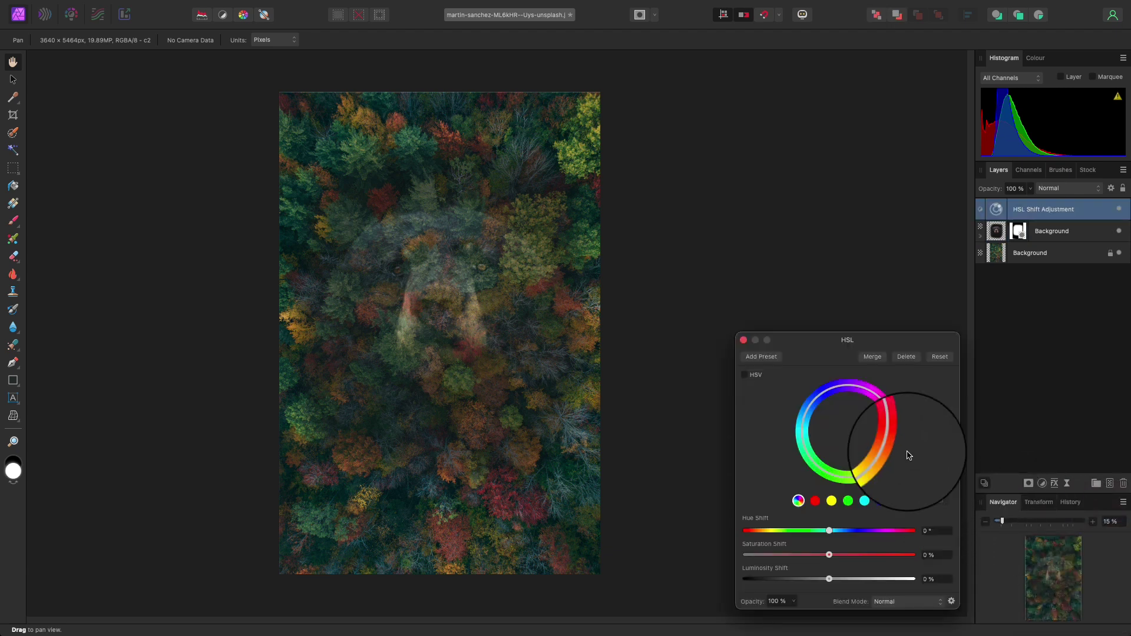
{"action": "left_click_drag", "start_coordinate": [875, 343], "coordinate": [835, 305]}
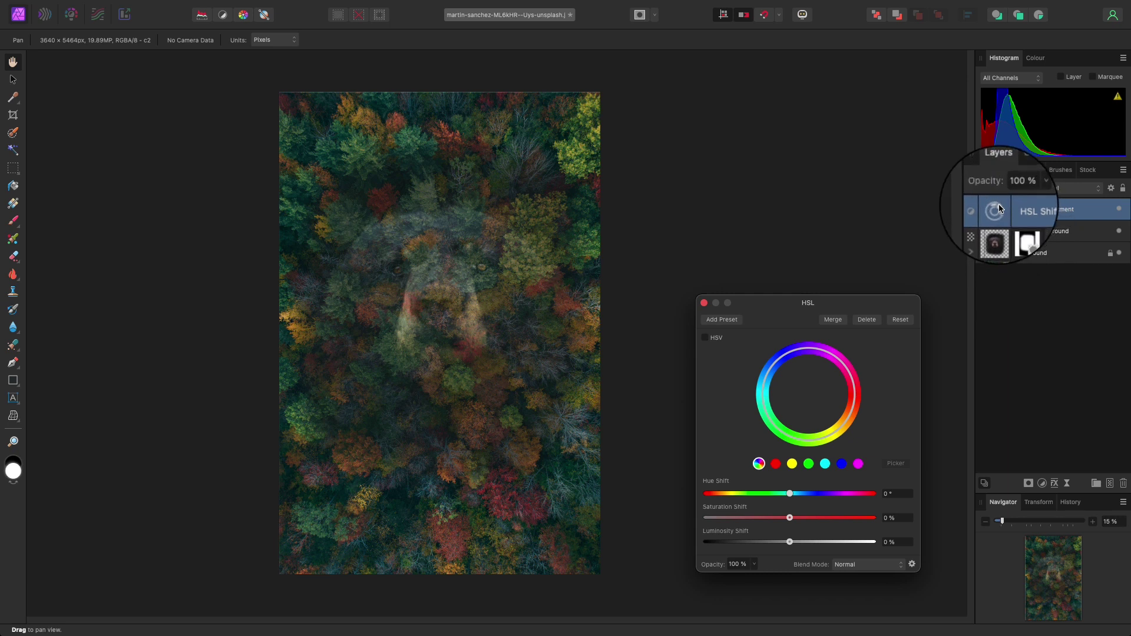
{"action": "left_click_drag", "start_coordinate": [999, 209], "coordinate": [1007, 233]}
{"action": "left_click", "coordinate": [1010, 221]}
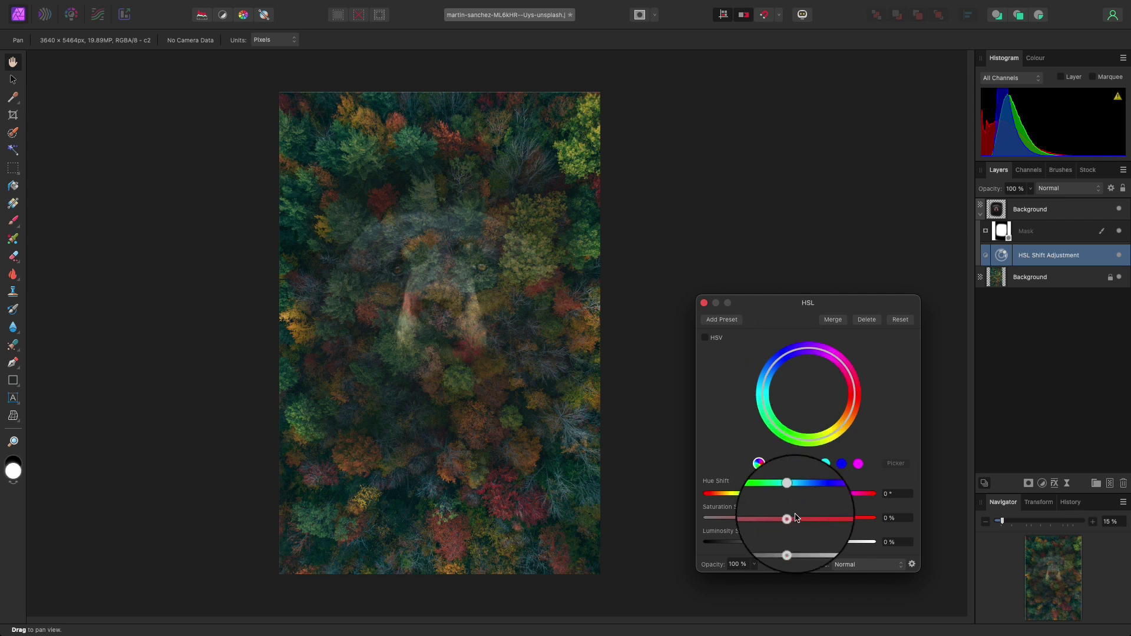
{"action": "left_click_drag", "start_coordinate": [790, 519], "coordinate": [708, 522]}
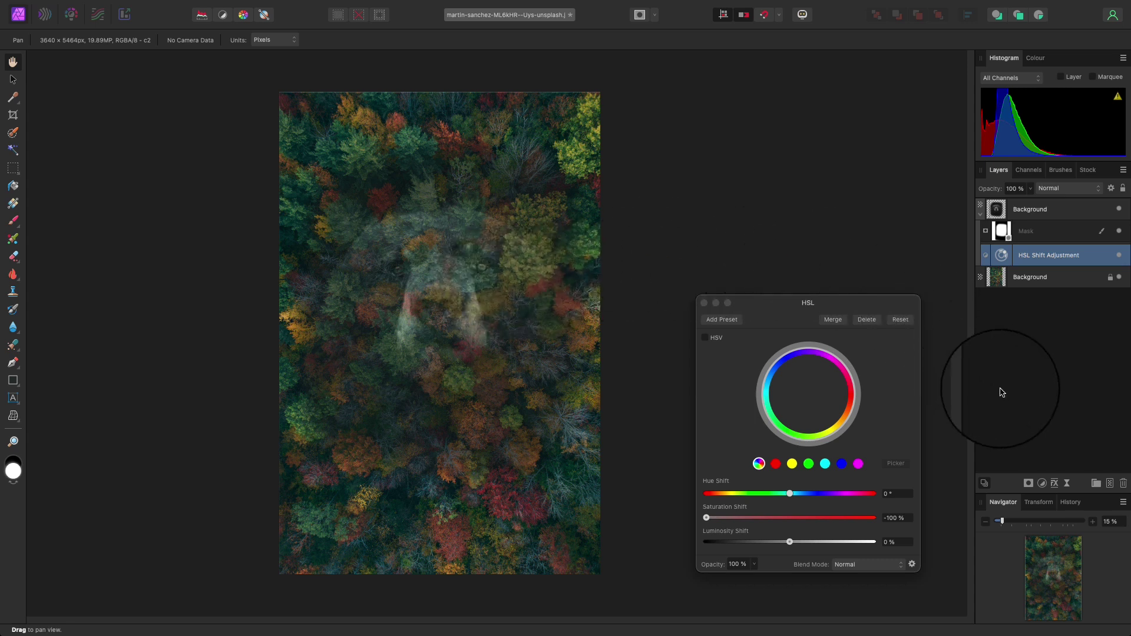
Add a Curves adjustment and shape it into an S-curve to boost the bear's contrast
{"action": "left_click", "coordinate": [1043, 484]}
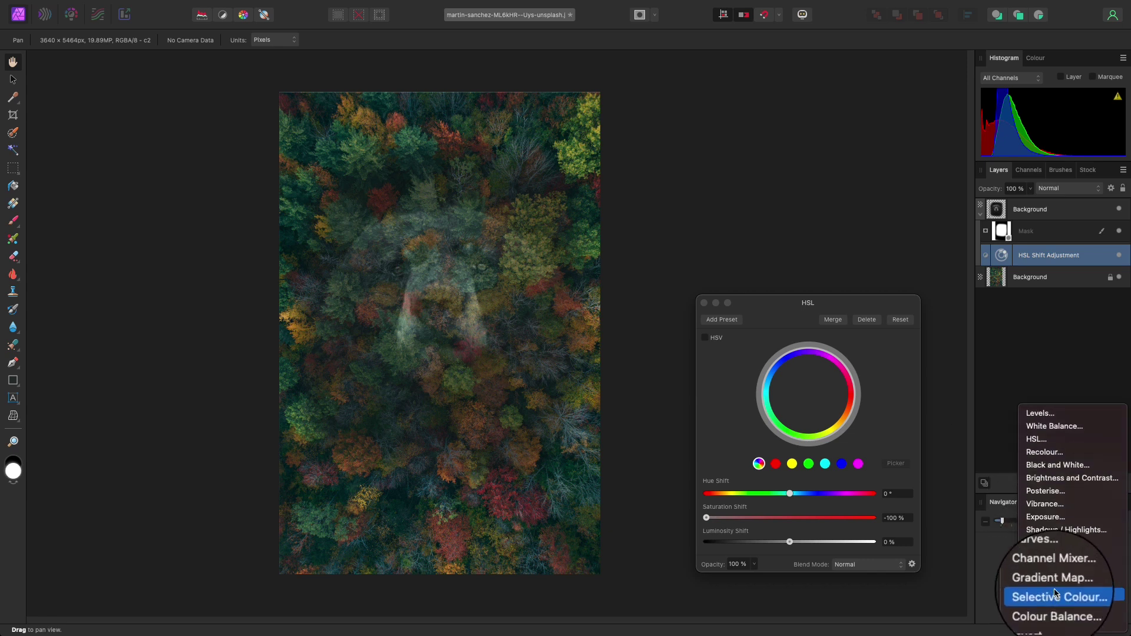
{"action": "left_click", "coordinate": [1030, 558]}
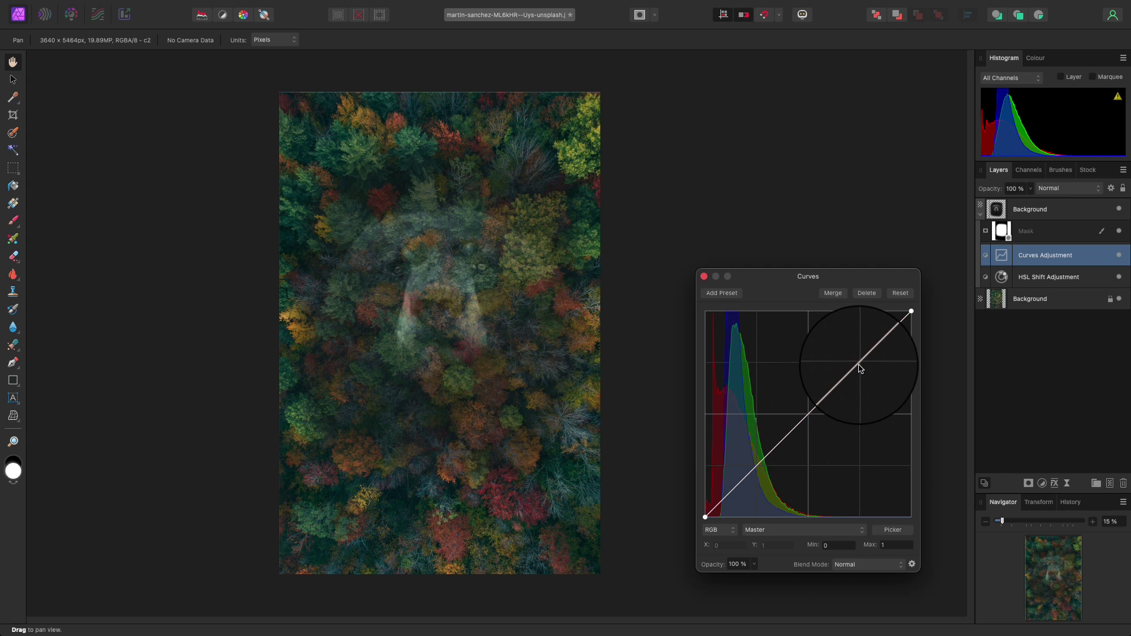
{"action": "left_click_drag", "start_coordinate": [859, 368], "coordinate": [856, 362]}
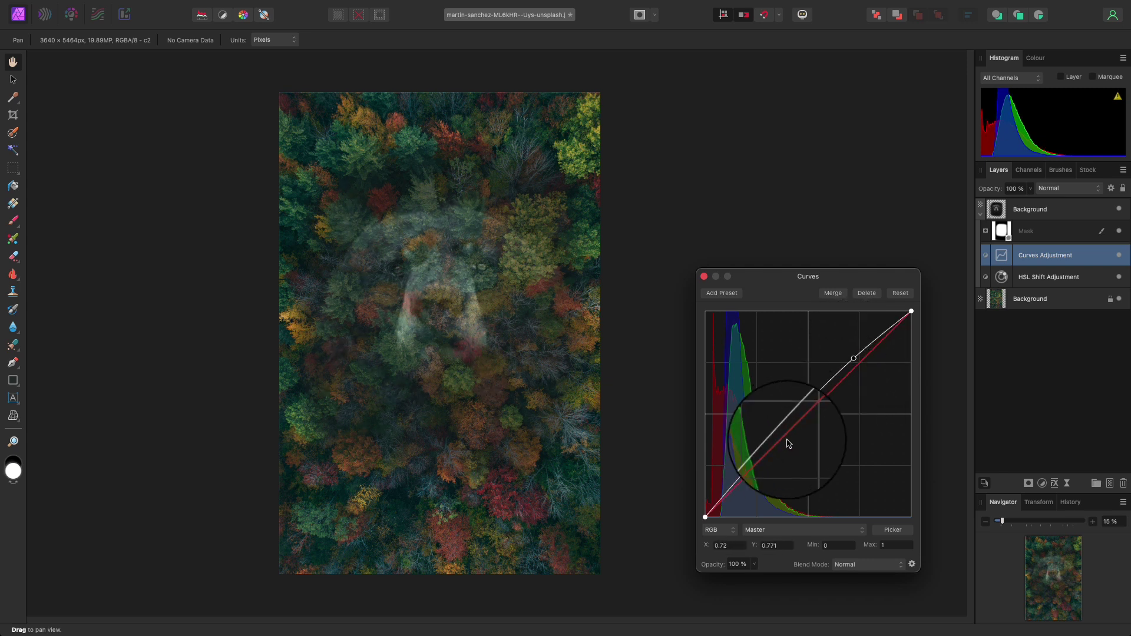
{"action": "left_click_drag", "start_coordinate": [783, 443], "coordinate": [776, 468]}
{"action": "left_click_drag", "start_coordinate": [853, 358], "coordinate": [842, 351]}
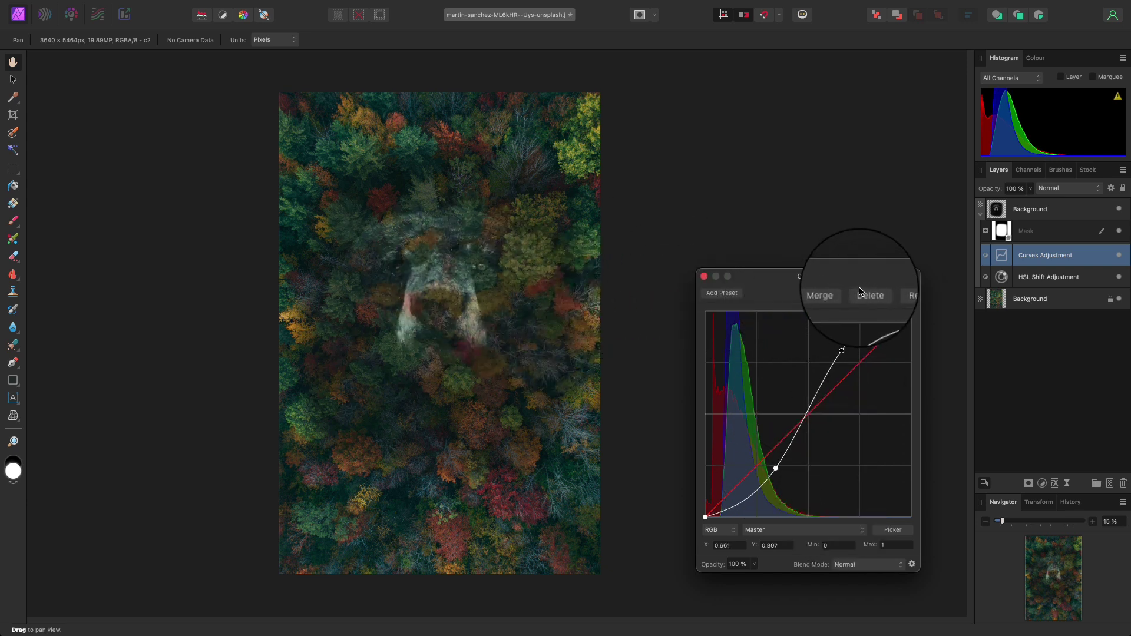
Add a 29% White Balance adjustment, compare the adjustments on and off, then collapse the bear layer
{"action": "left_click", "coordinate": [1042, 483]}
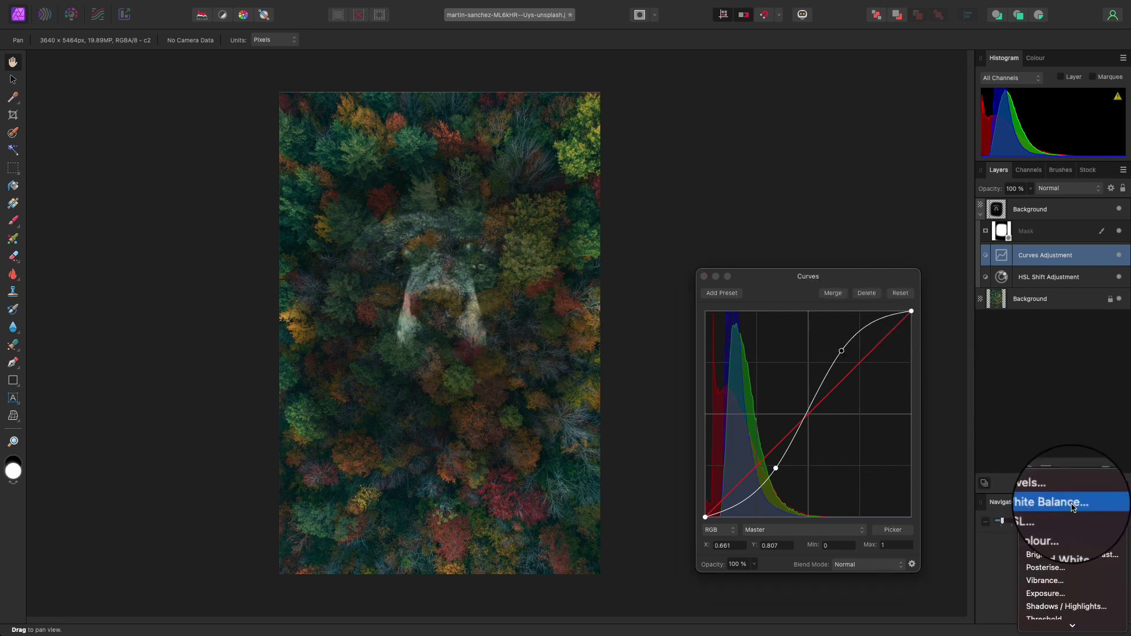
{"action": "left_click", "coordinate": [1053, 504]}
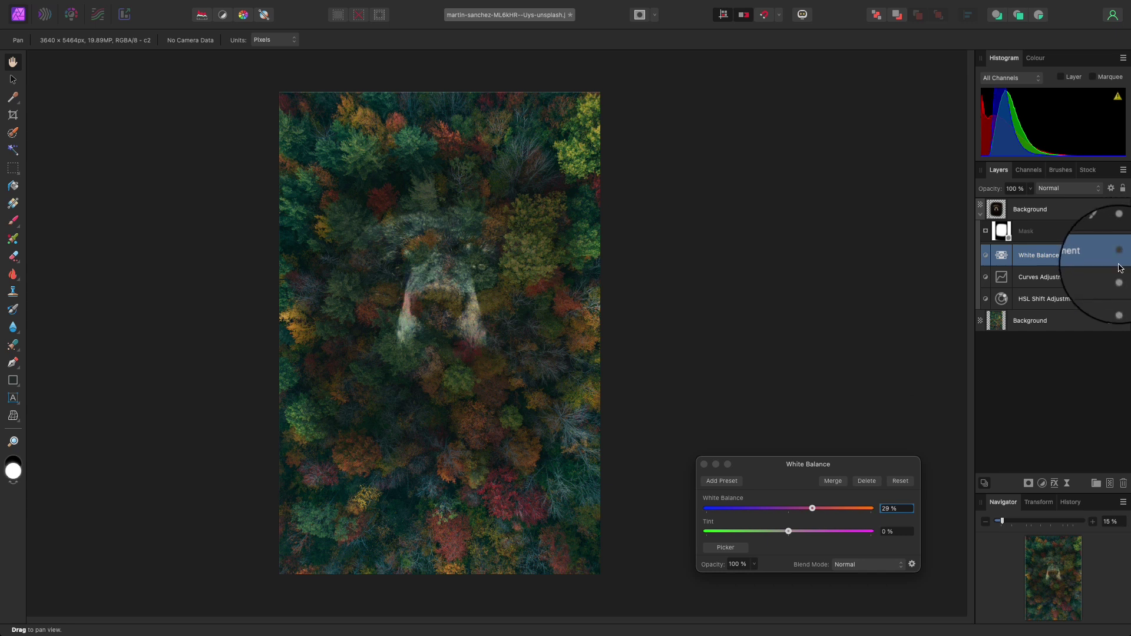
{"action": "left_click", "coordinate": [1119, 301]}
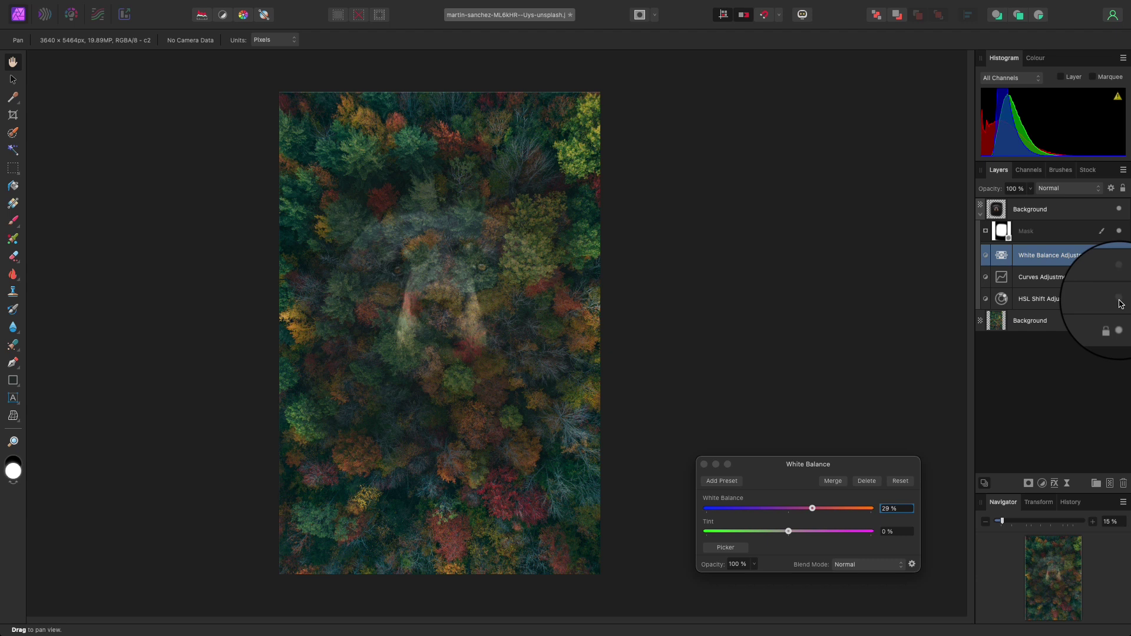
{"action": "left_click", "coordinate": [1119, 257]}
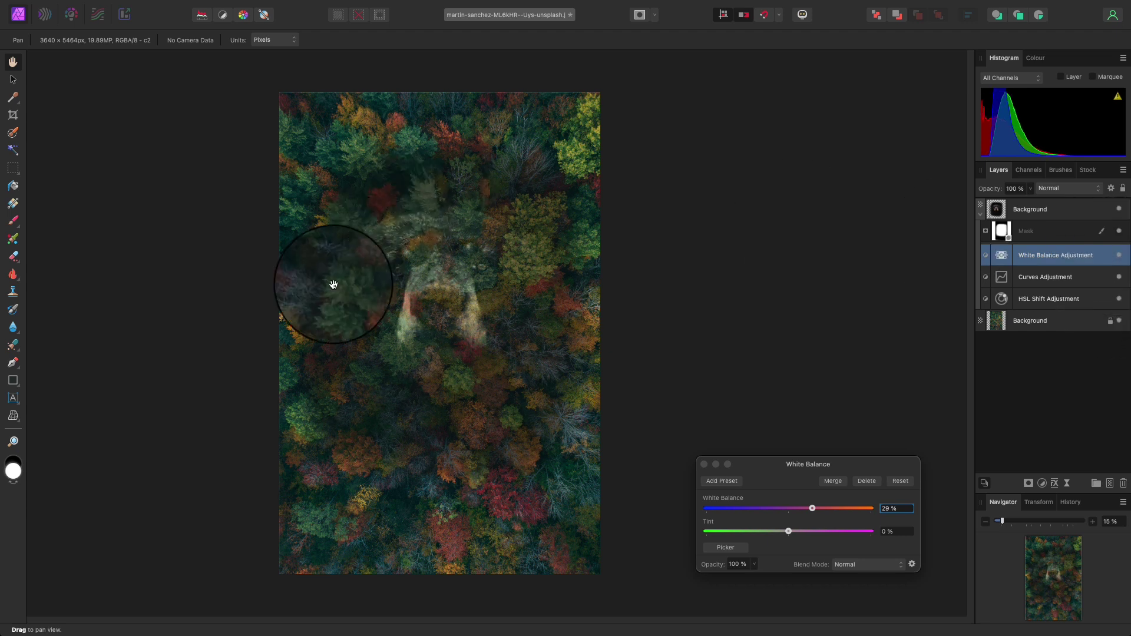
{"action": "left_click", "coordinate": [980, 216]}
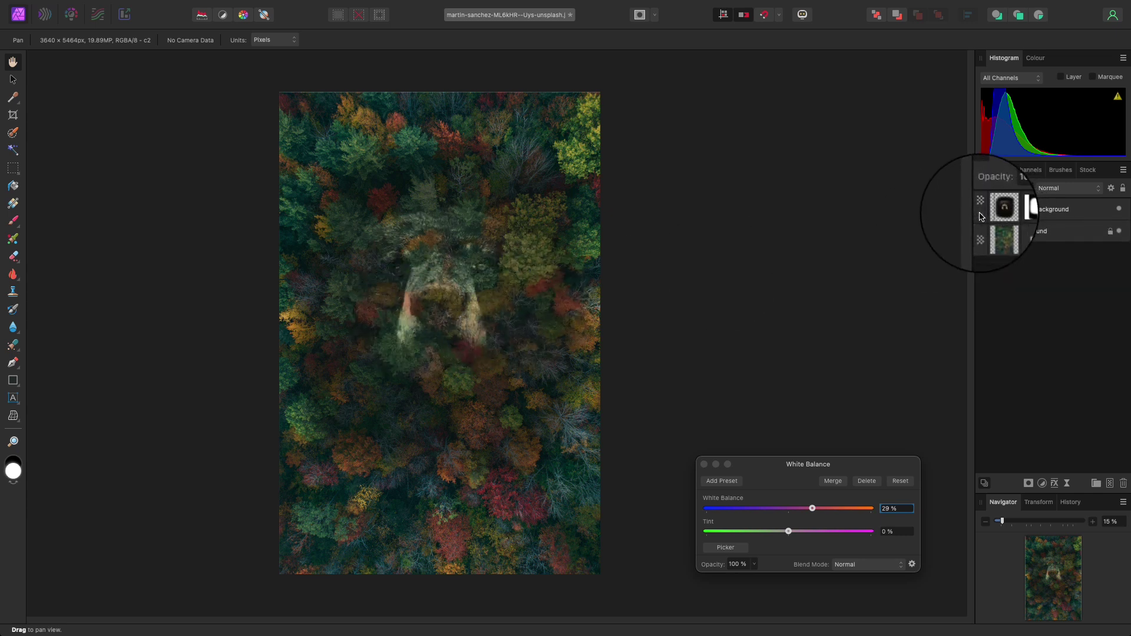
Duplicate the bear layer and lower the copy's opacity to about 30%
{"action": "left_click", "coordinate": [1040, 211]}
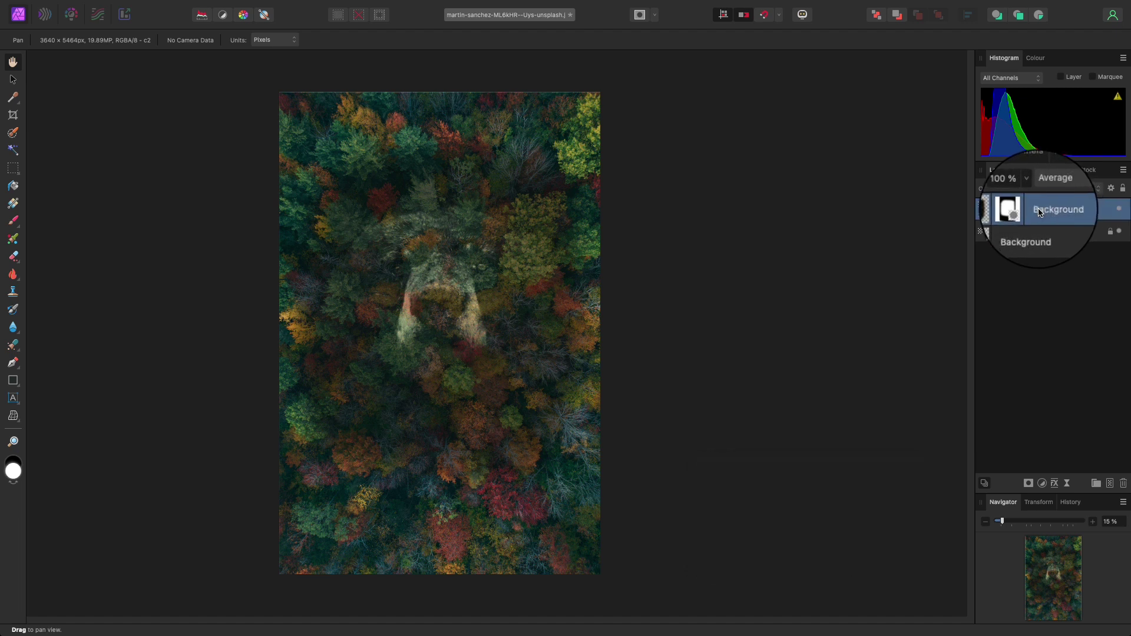
{"action": "key", "text": "super+j"}
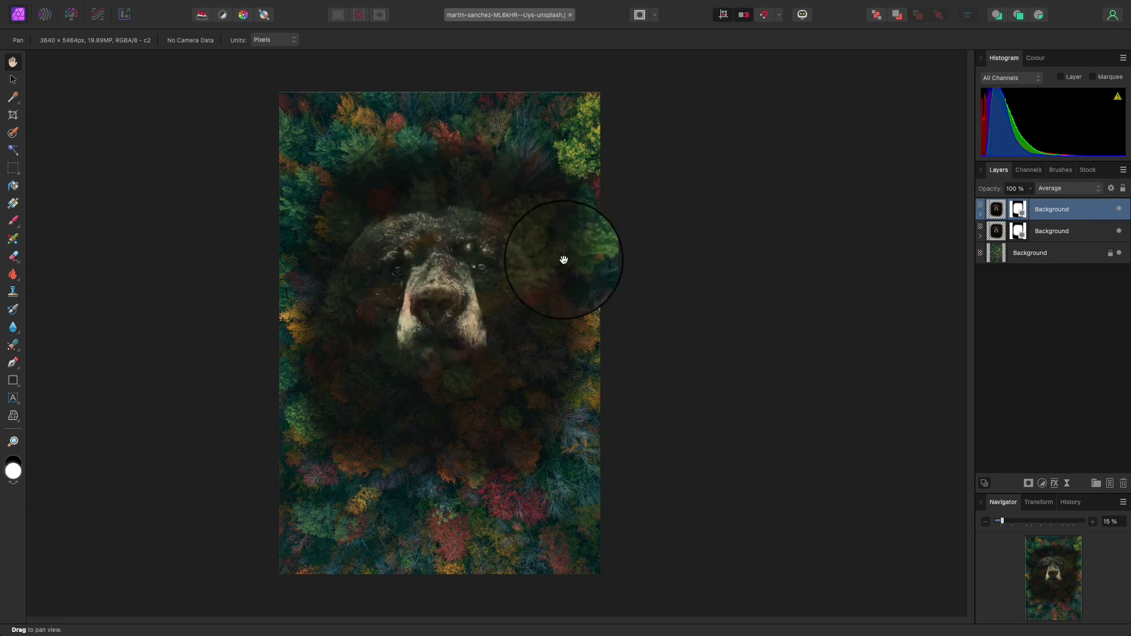
{"action": "left_click", "coordinate": [1031, 188]}
{"action": "left_click_drag", "start_coordinate": [1035, 202], "coordinate": [961, 210]}
Brush black on the duplicate's mask to hide it over the lower forest
{"action": "left_click", "coordinate": [13, 220]}
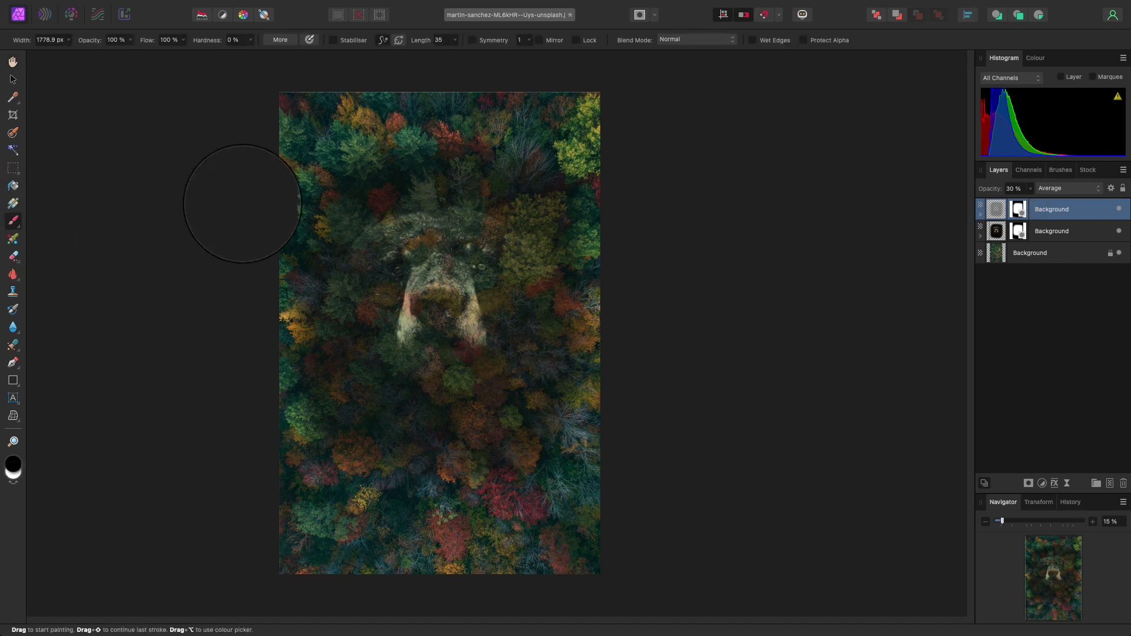
{"action": "left_click", "coordinate": [1018, 209]}
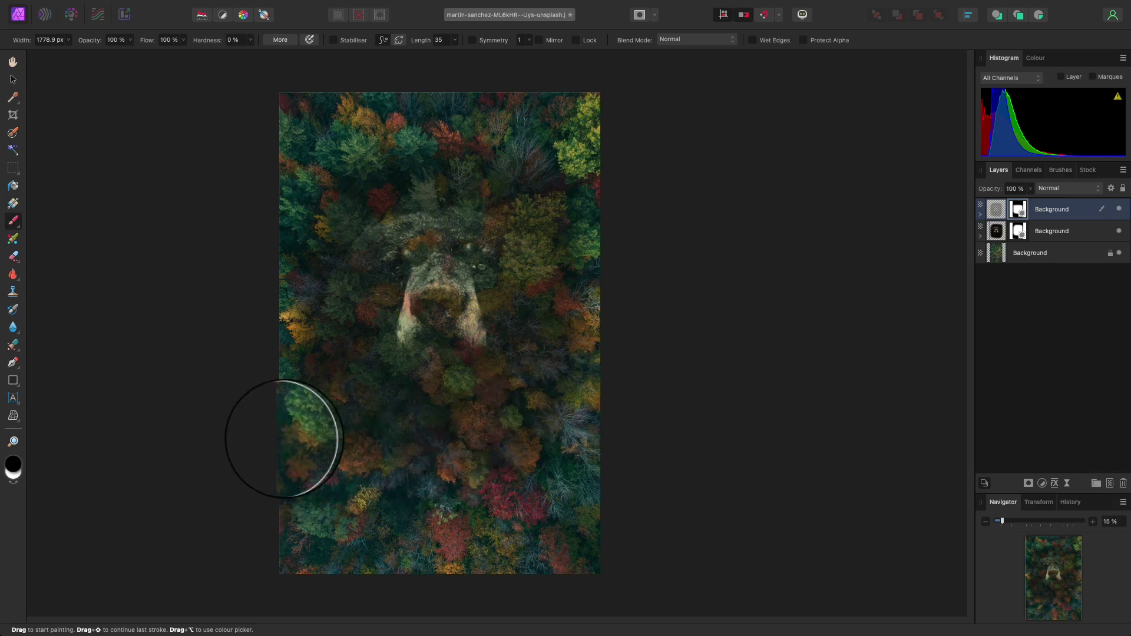
{"action": "mouse_move", "coordinate": [262, 443]}
{"action": "left_mouse_down"}
{"action": "mouse_move", "coordinate": [542, 421]}
{"action": "mouse_move", "coordinate": [314, 414]}
{"action": "left_mouse_up"}
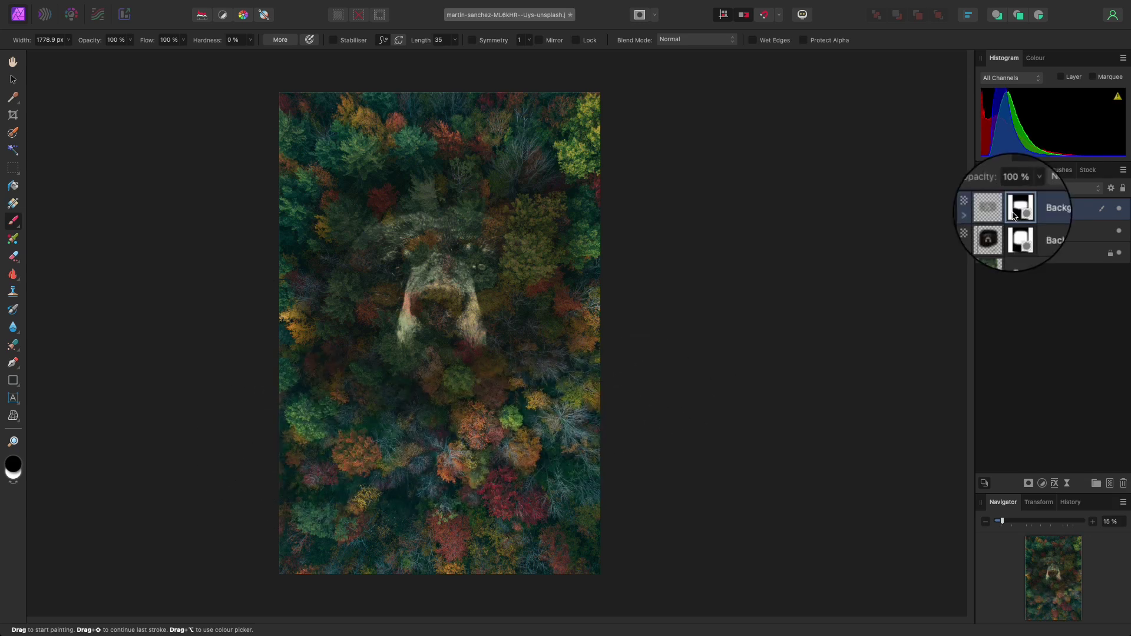
{"action": "left_click", "coordinate": [1018, 231]}
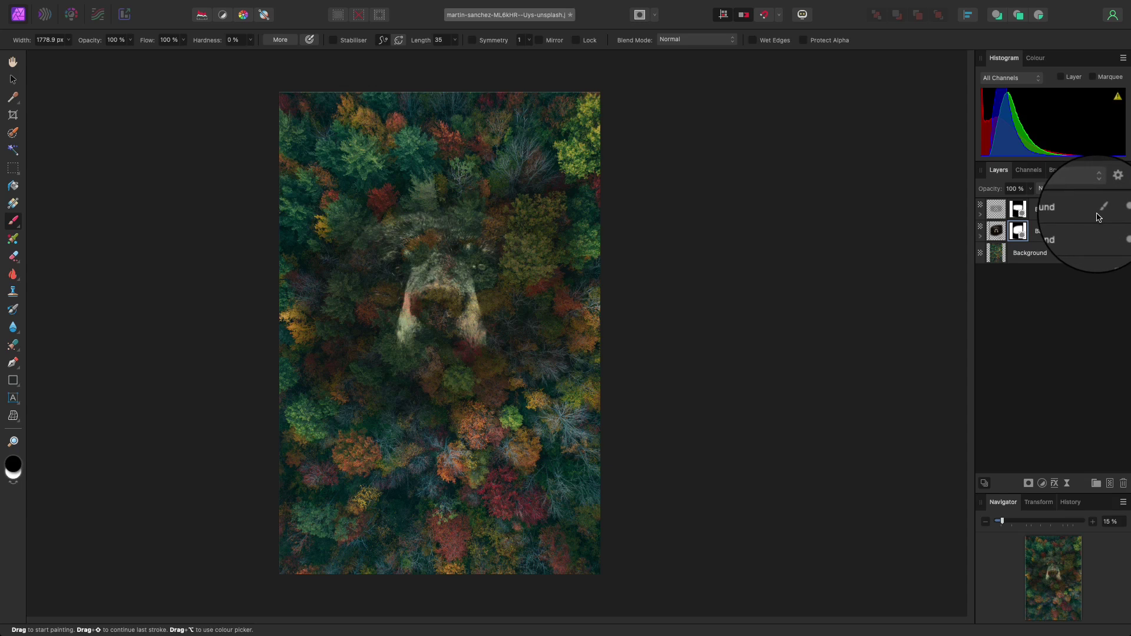
Raise the duplicate bear layer's opacity to 41%
{"action": "left_click", "coordinate": [1054, 210]}
{"action": "left_click", "coordinate": [1030, 189]}
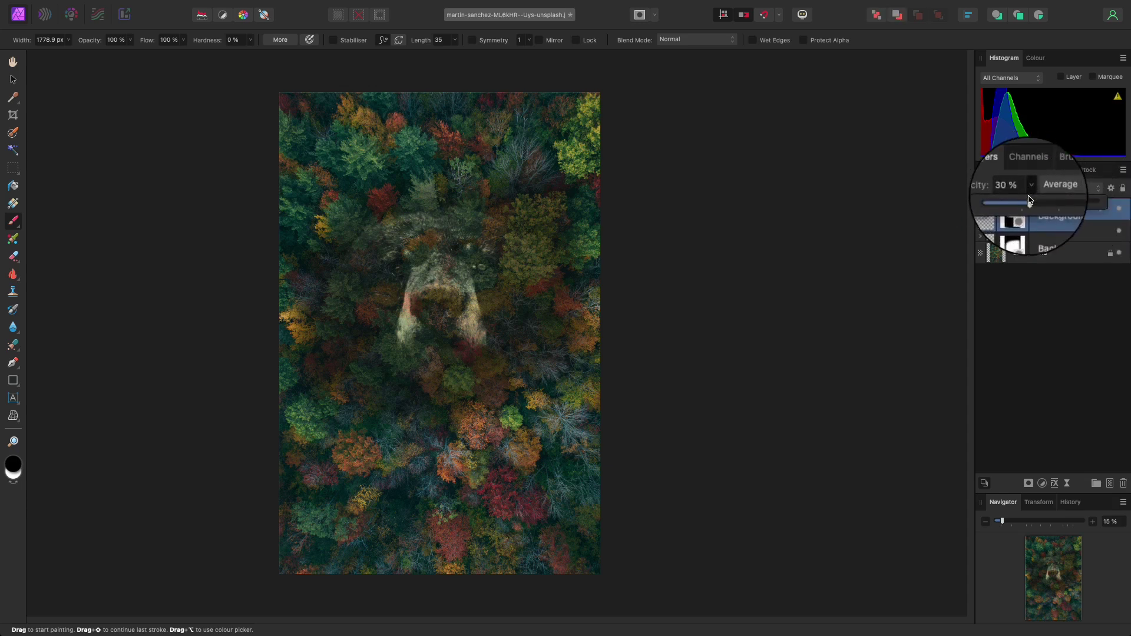
{"action": "left_click_drag", "start_coordinate": [1030, 201], "coordinate": [1041, 204]}
{"action": "left_click", "coordinate": [1037, 272]}
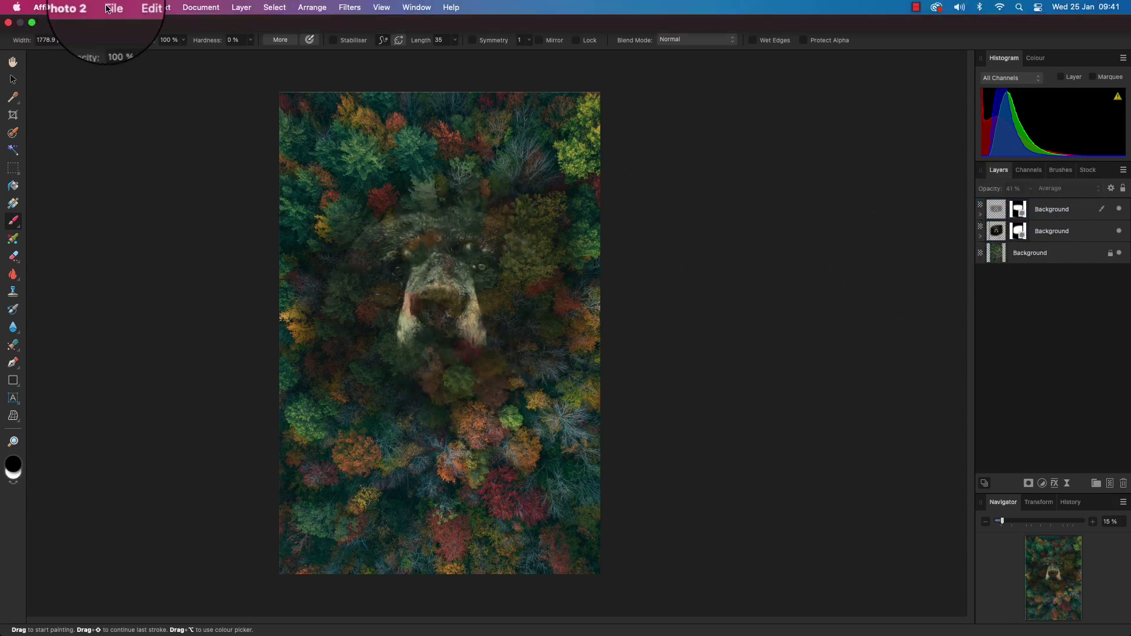
{"action": "left_click", "coordinate": [108, 9]}
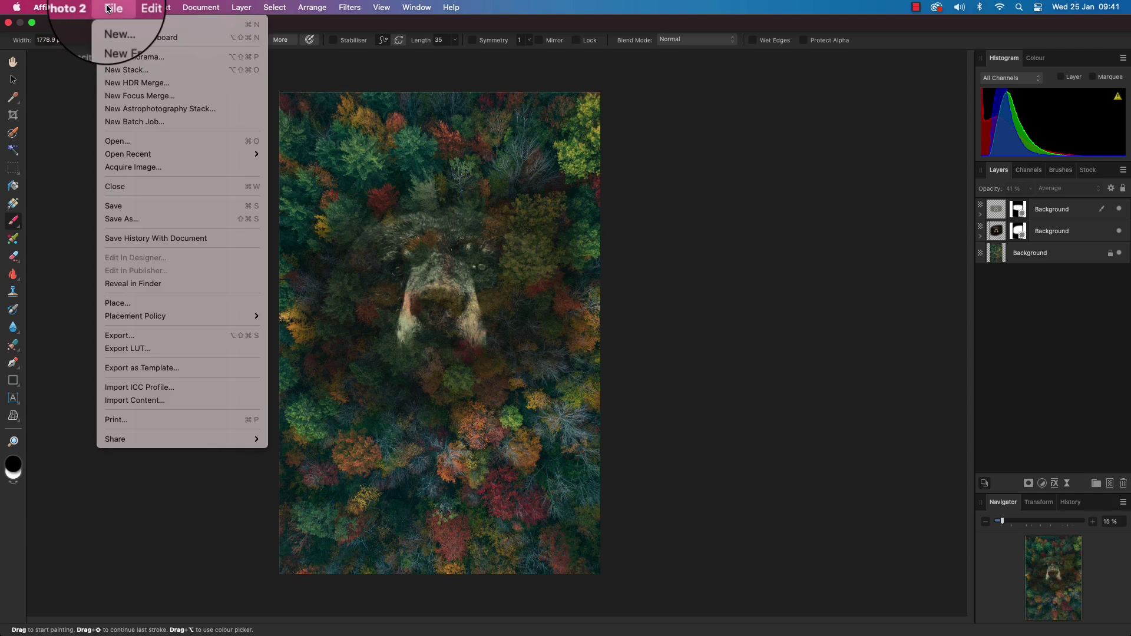
{"action": "left_click", "coordinate": [108, 337]}
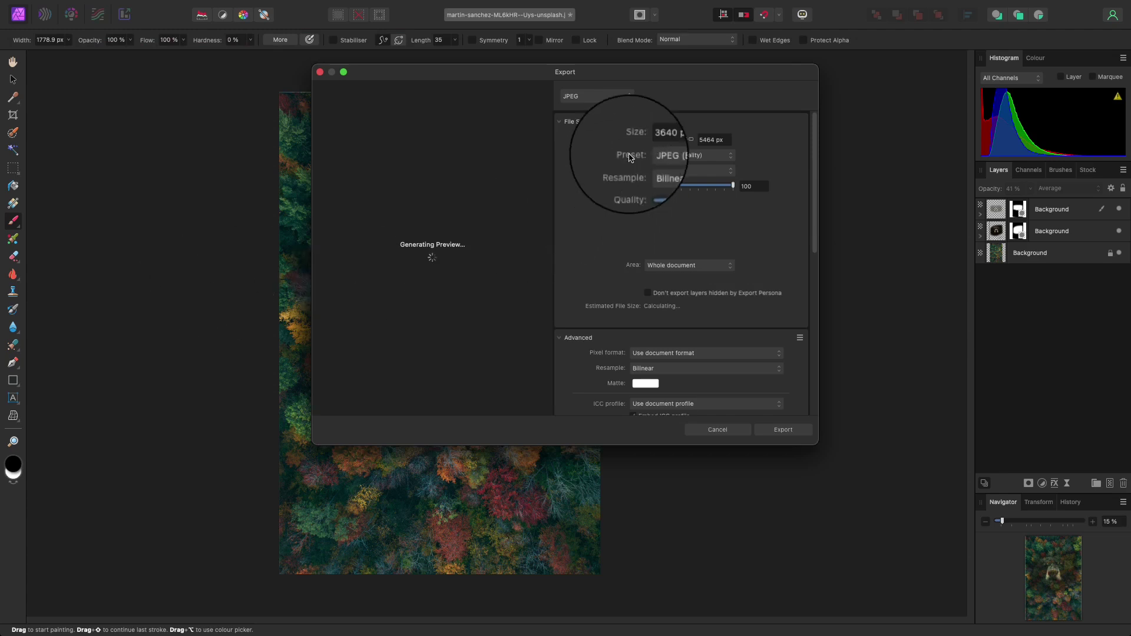
{"action": "left_click", "coordinate": [589, 102]}
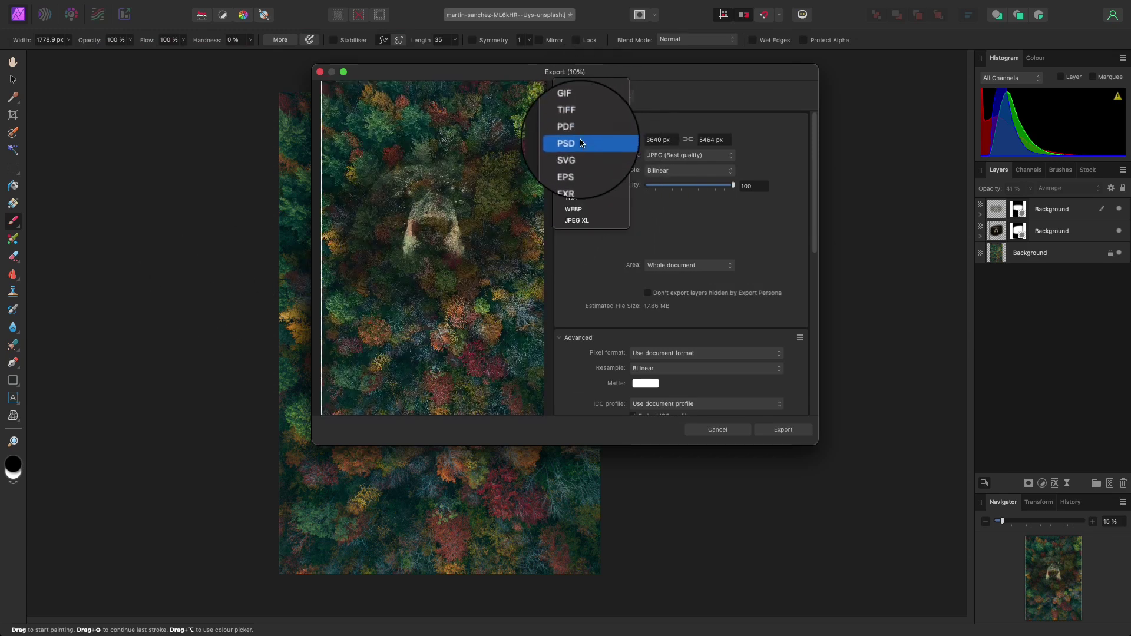
{"action": "left_click", "coordinate": [570, 100]}
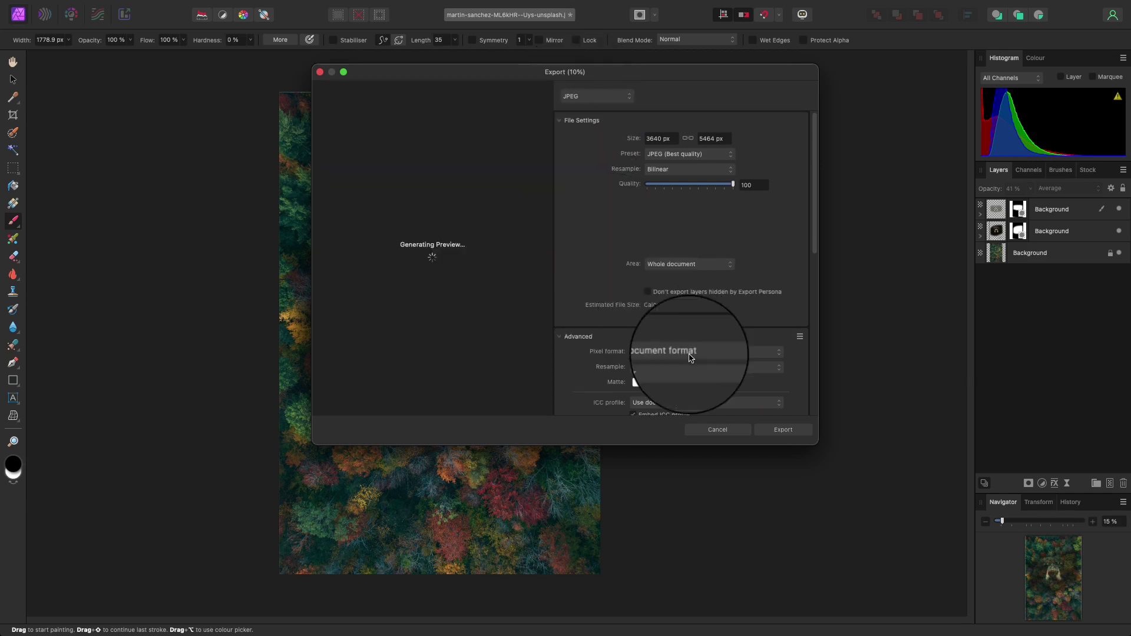
{"action": "left_click", "coordinate": [717, 429]}
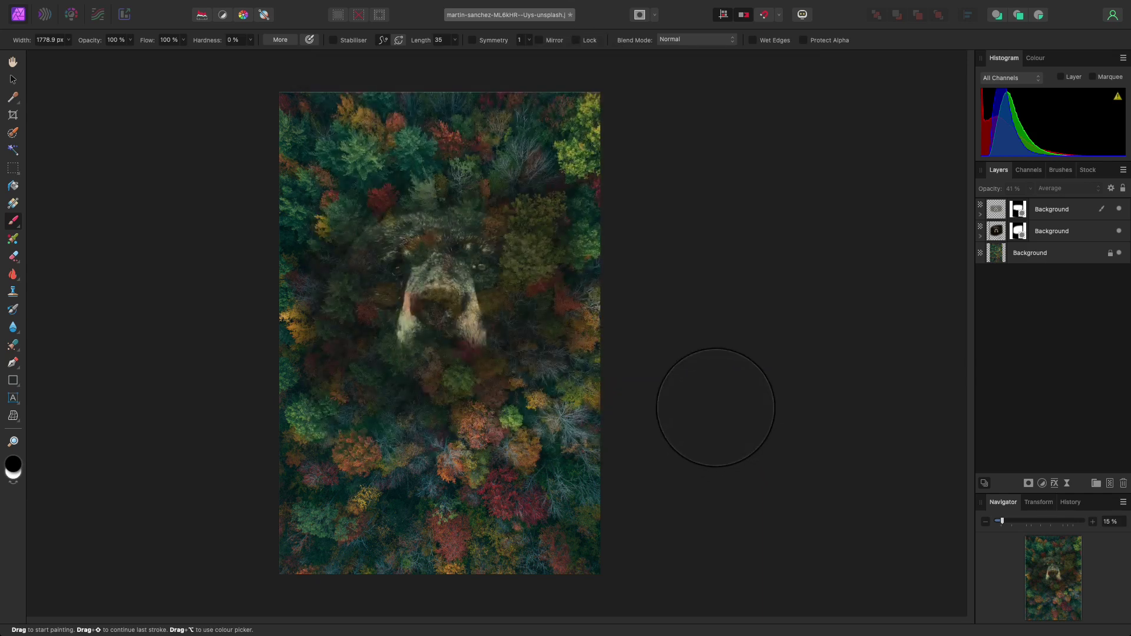